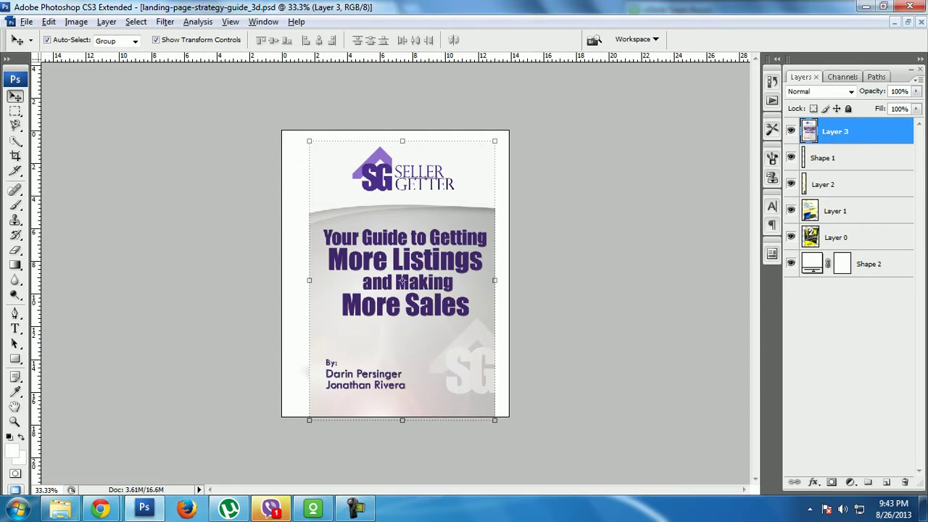
- Hide the Seller Getter cover layer and step through Shape 1 and the layers down to Layer 0
click(791, 131)
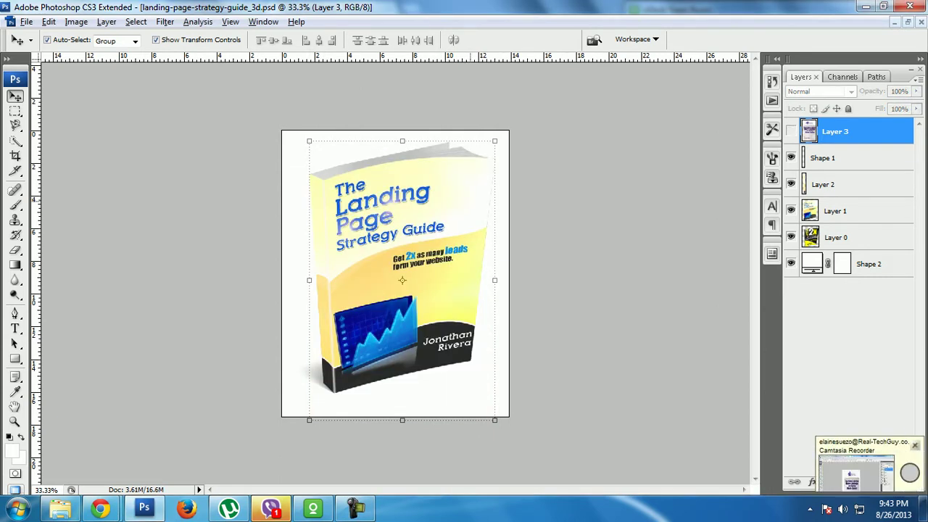
key(ctrl+plus)
key(ctrl+plus)
key(ctrl+minus)
key(ctrl+minus)
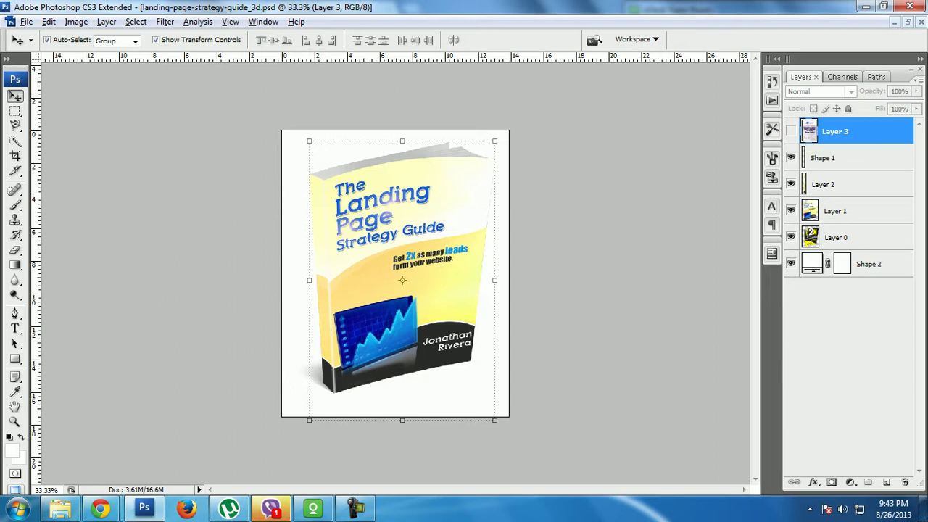
click(823, 157)
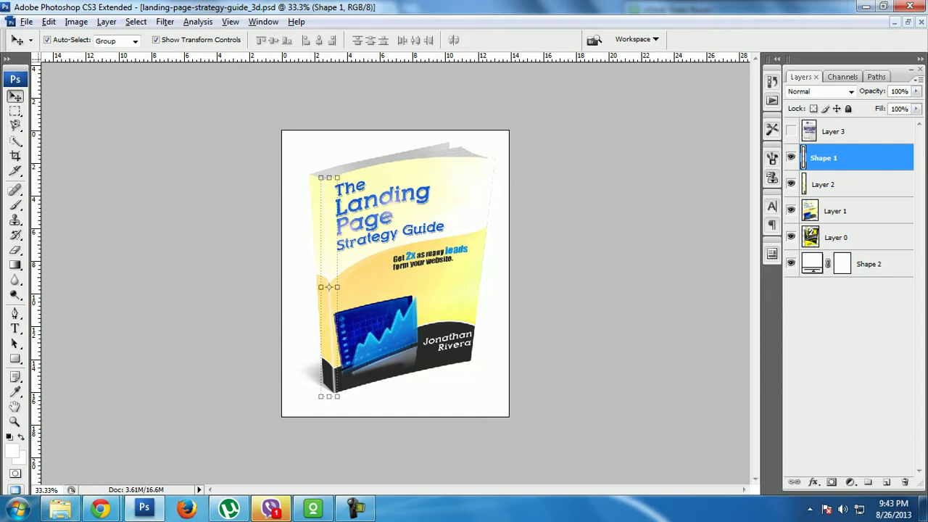
key(alt+bracketleft)
key(alt+bracketleft)
key(alt+bracketleft)
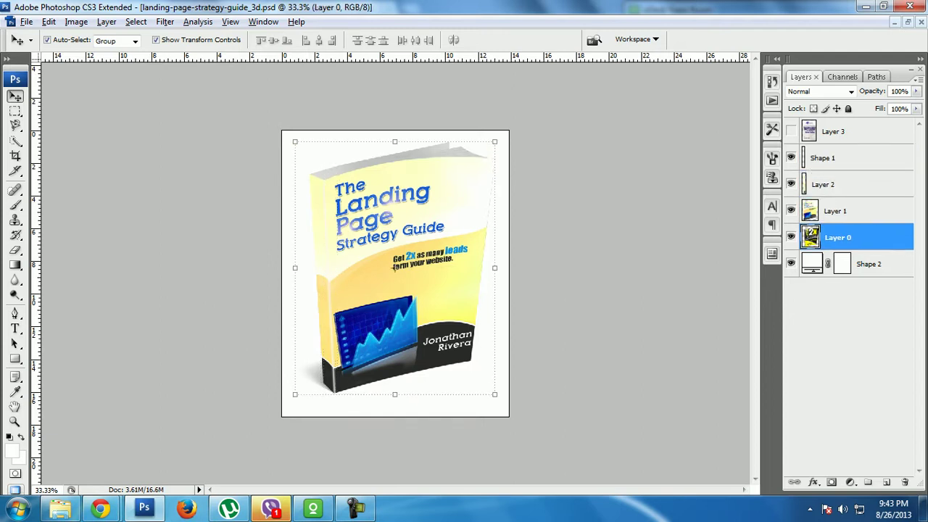
key(alt+bracketleft)
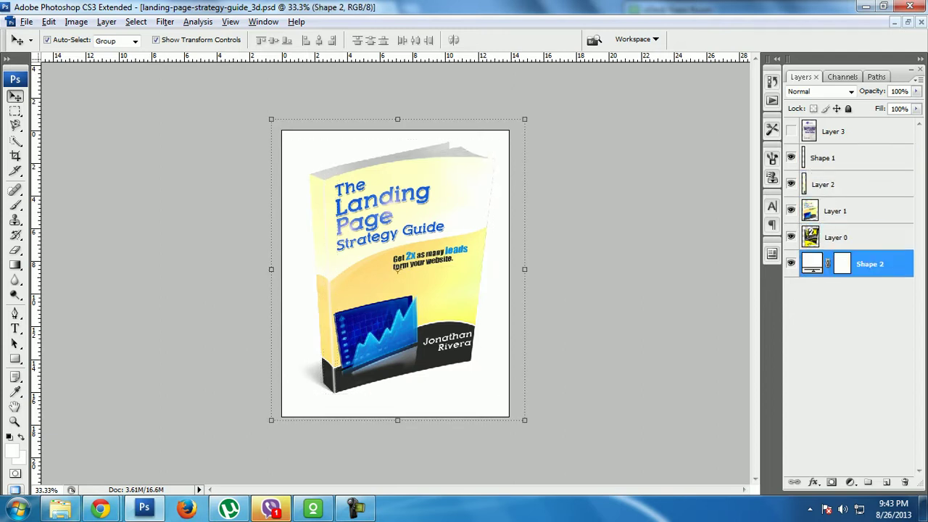
key(alt+bracketleft)
- Show the Seller Getter cover again, scale it to 82.1% and position it over the book front
click(791, 132)
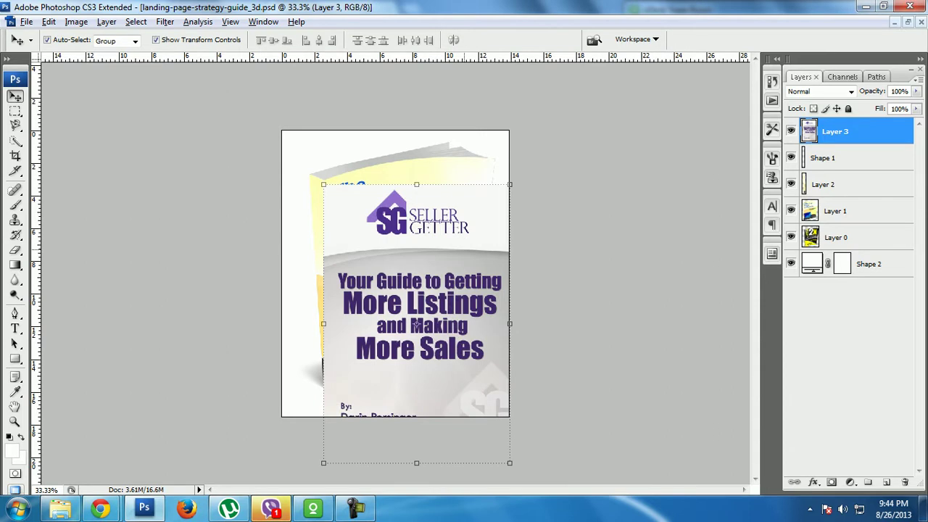
drag(415, 316, 415, 316)
key(ctrl+t)
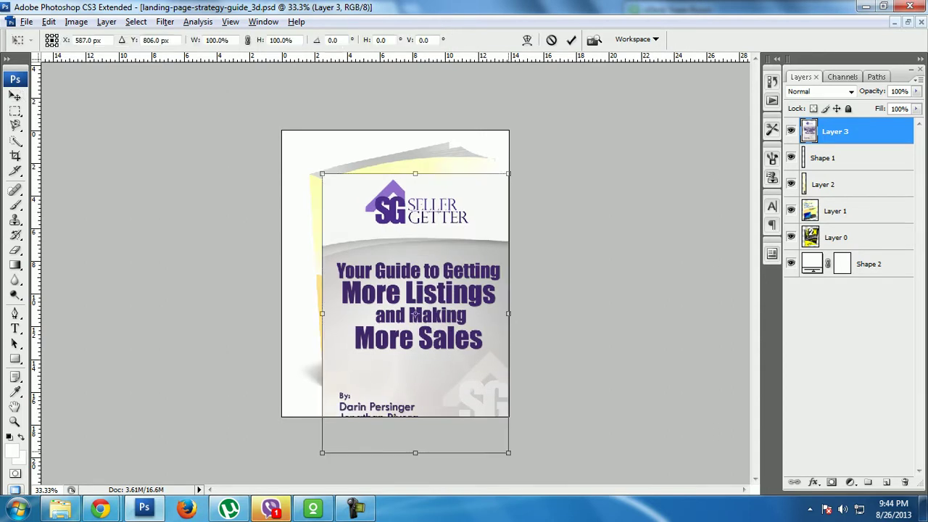
drag(508, 454, 479, 410)
mouse_move(401, 292)
mouse_down()
mouse_move(401, 232)
mouse_move(412, 272)
mouse_up()
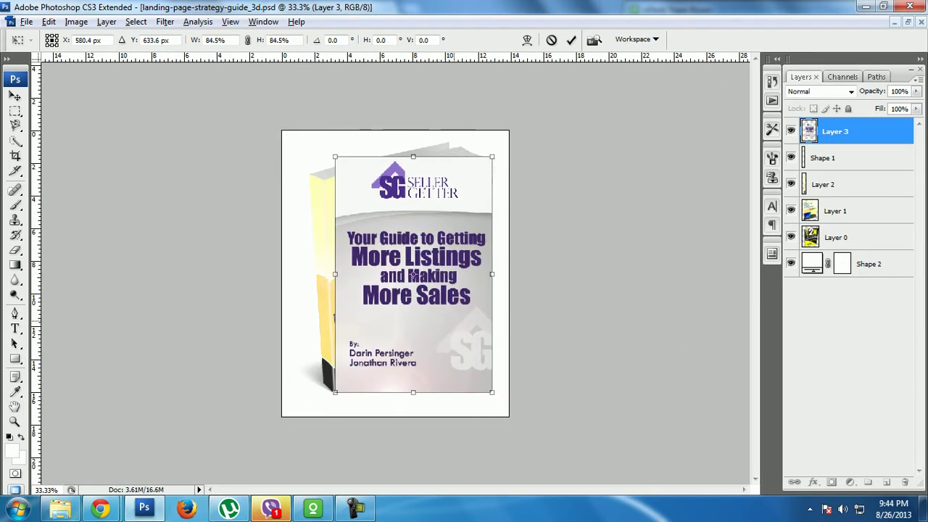
drag(489, 388, 488, 386)
drag(411, 271, 261, 284)
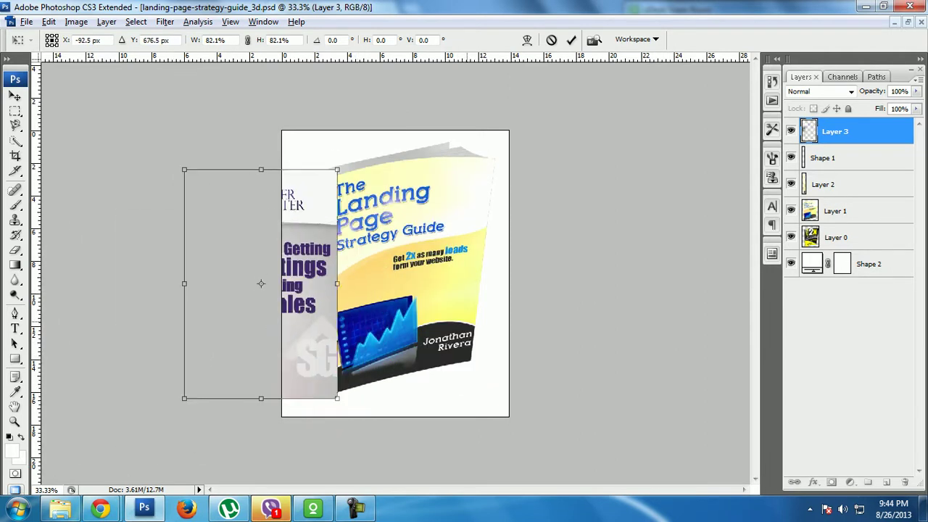
key(Return)
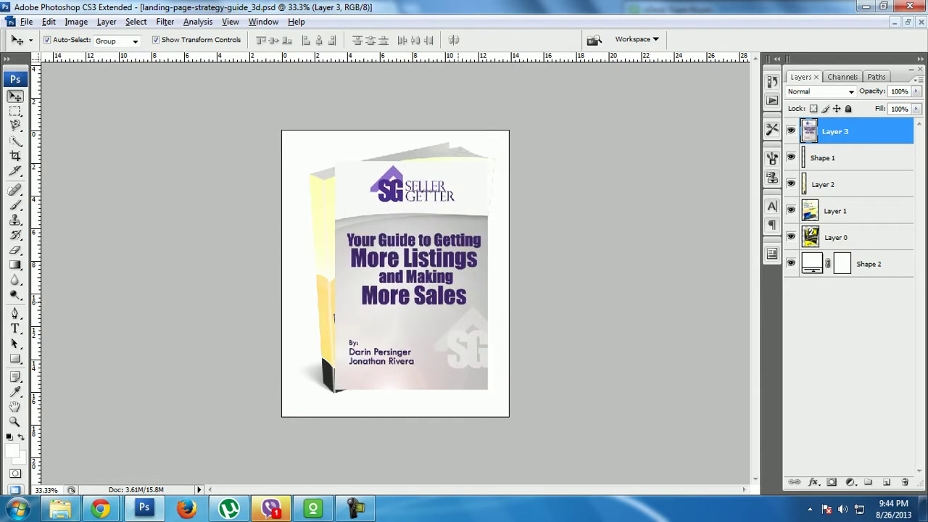
- Perspective-distort the cover's four corners to fit the book's angled front face
right_click(434, 180)
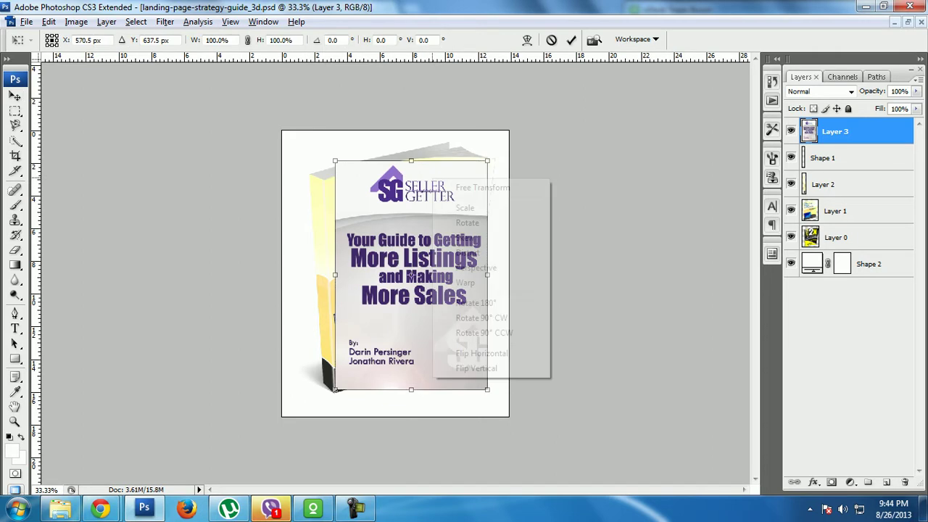
click(479, 268)
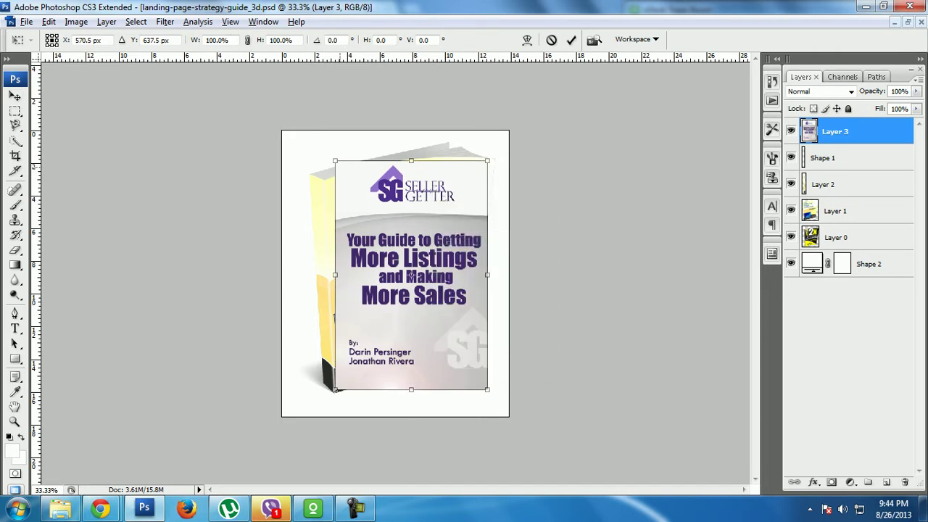
mouse_move(337, 160)
mouse_down()
mouse_move(327, 224)
mouse_move(324, 181)
mouse_up()
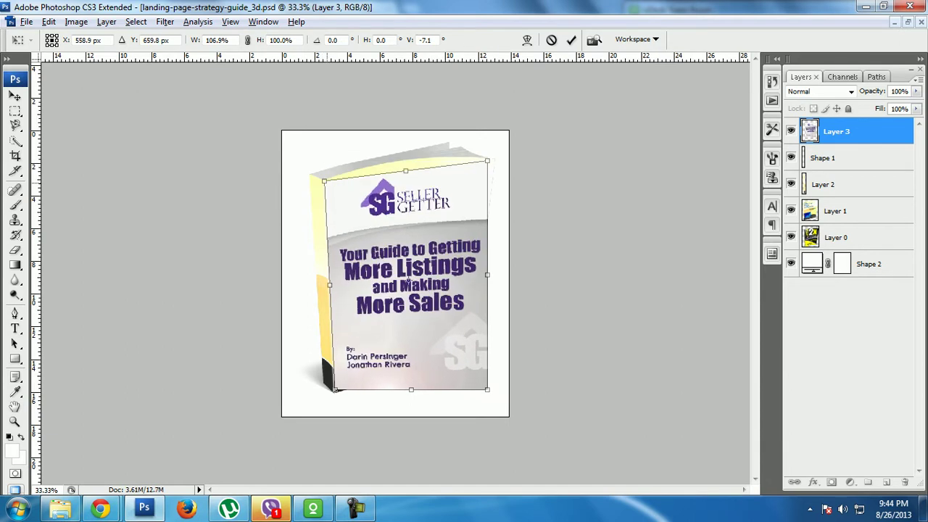
drag(488, 389, 488, 357)
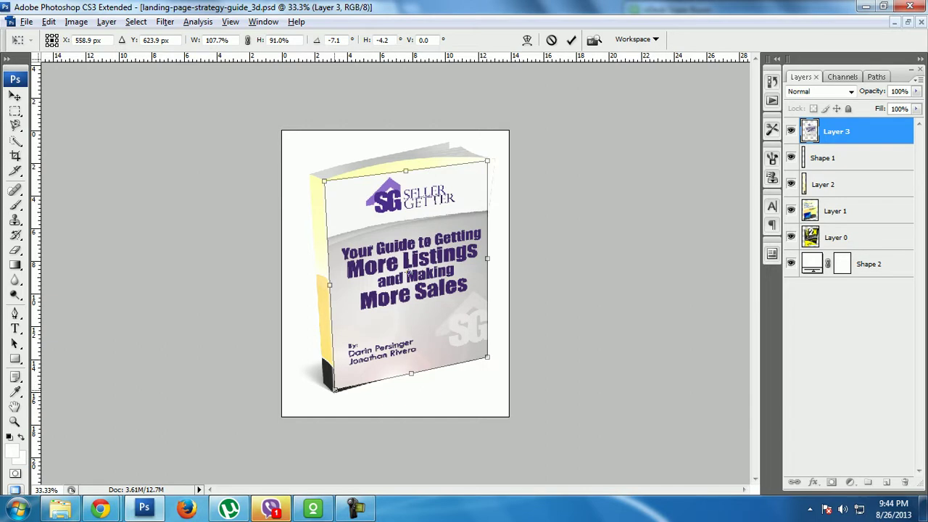
drag(333, 389, 335, 393)
drag(488, 357, 471, 360)
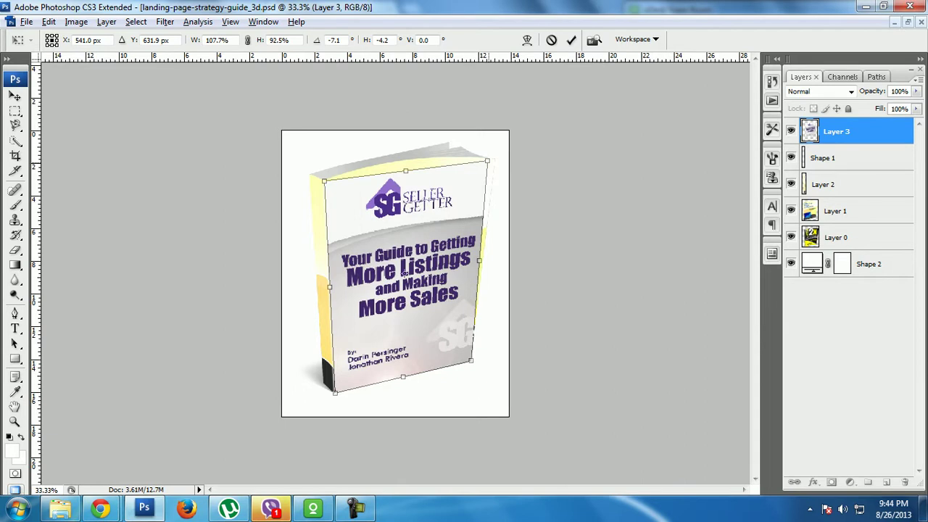
drag(487, 161, 494, 160)
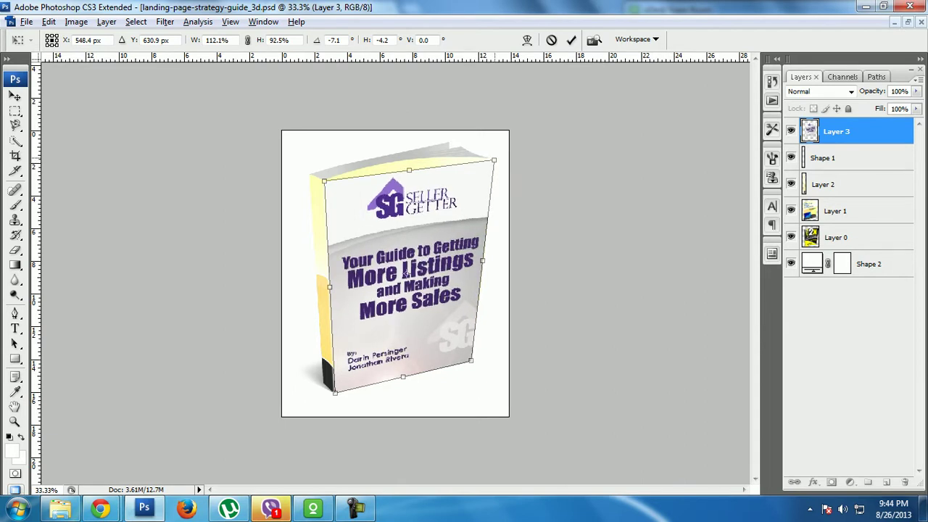
key(Return)
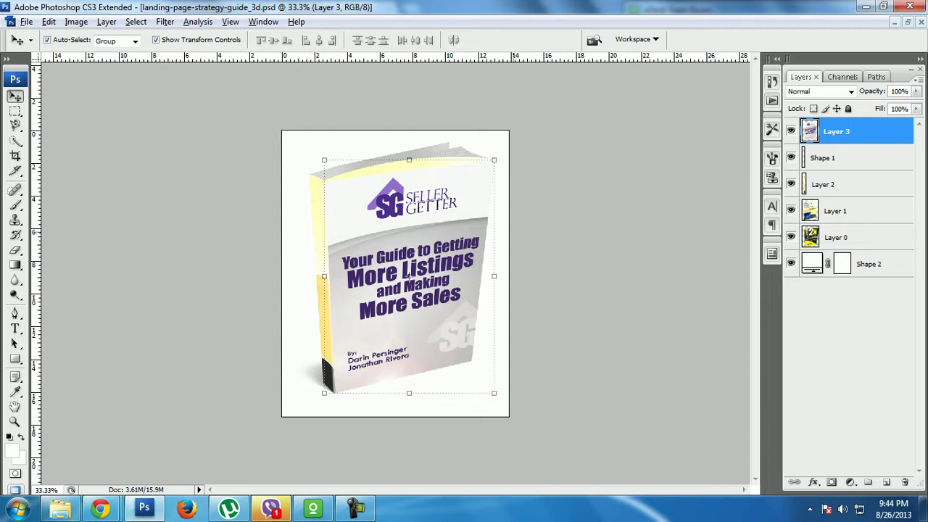
key(ctrl+plus)
key(ctrl+plus)
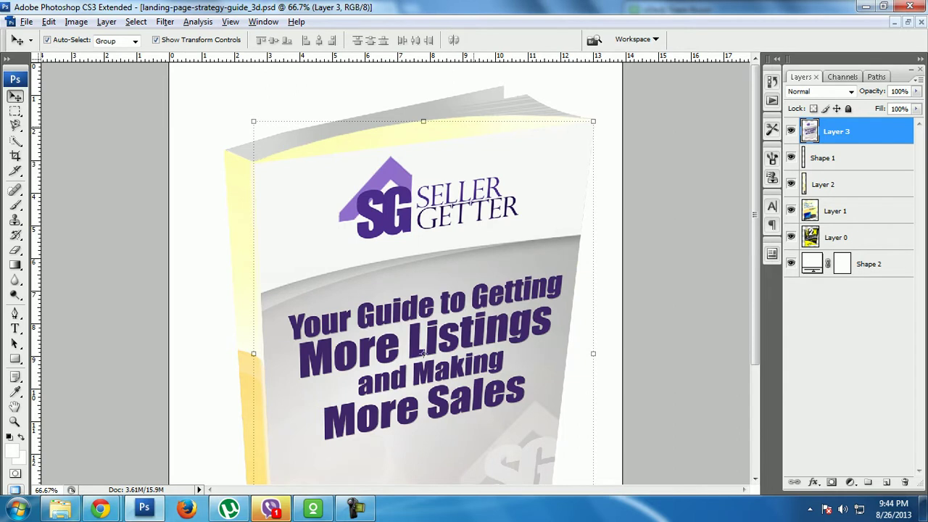
- Warp the cover, bowing its top edge upward and stretching its right side outward
key(ctrl+t)
right_click(480, 136)
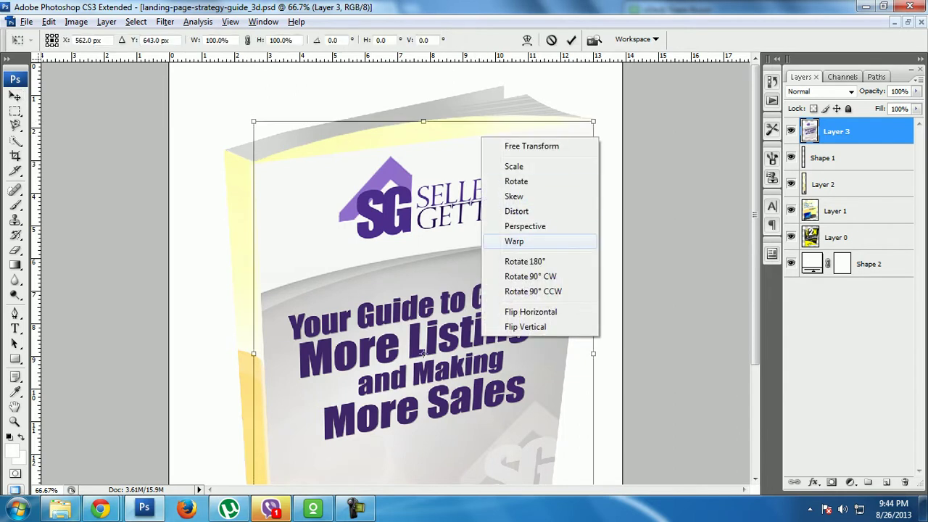
click(508, 241)
drag(480, 121, 474, 84)
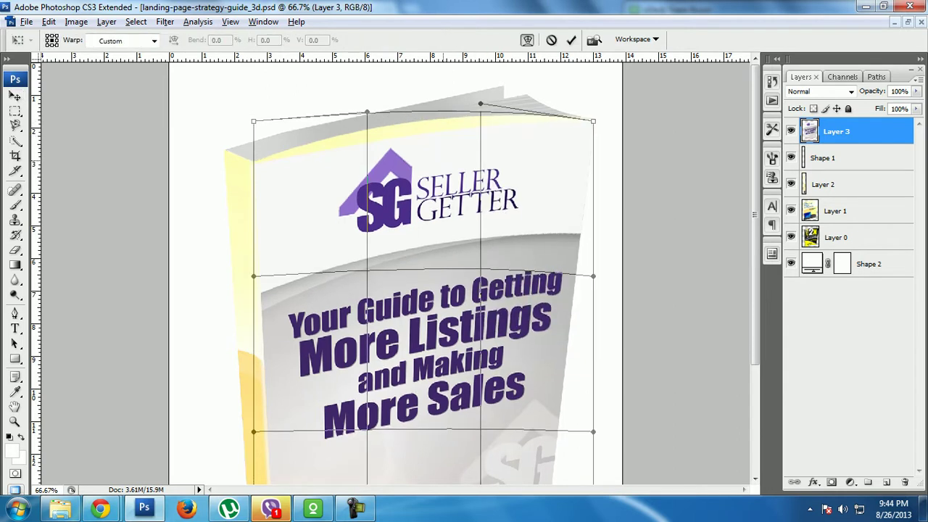
mouse_move(364, 103)
mouse_down()
mouse_move(348, 92)
mouse_move(342, 101)
mouse_up()
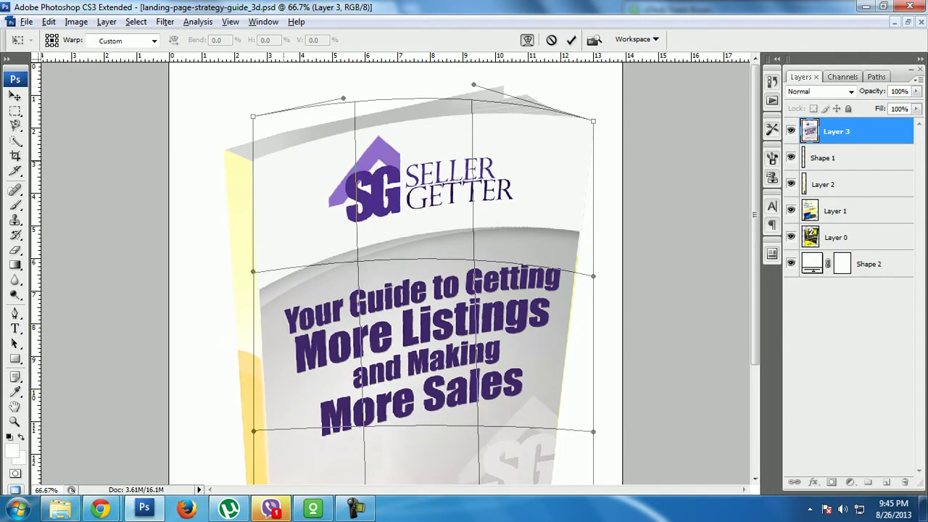
scroll(417, 159, down, 2)
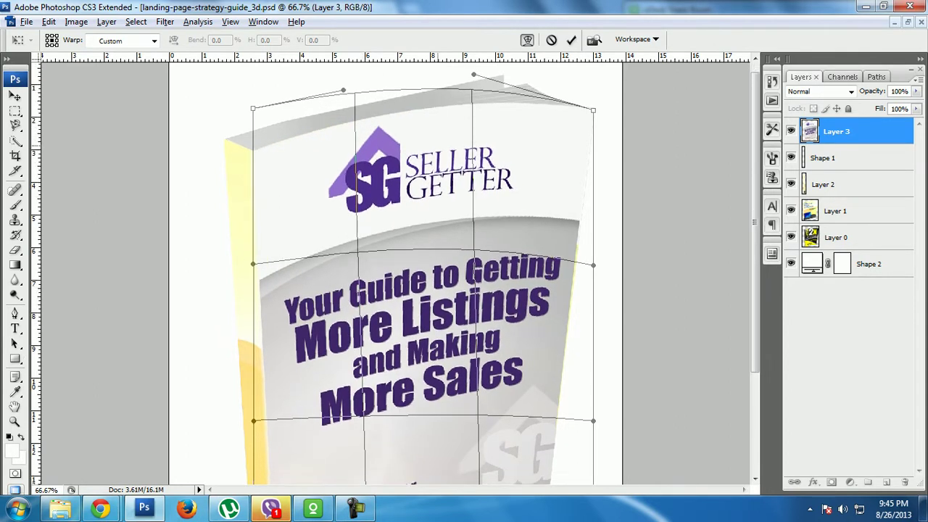
scroll(417, 160, down, 2)
scroll(416, 159, down, 1)
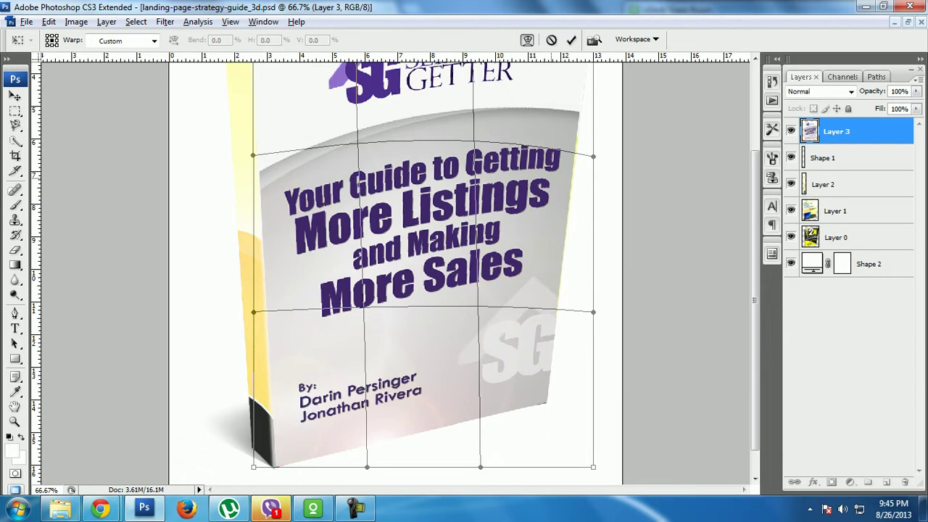
drag(593, 156, 599, 158)
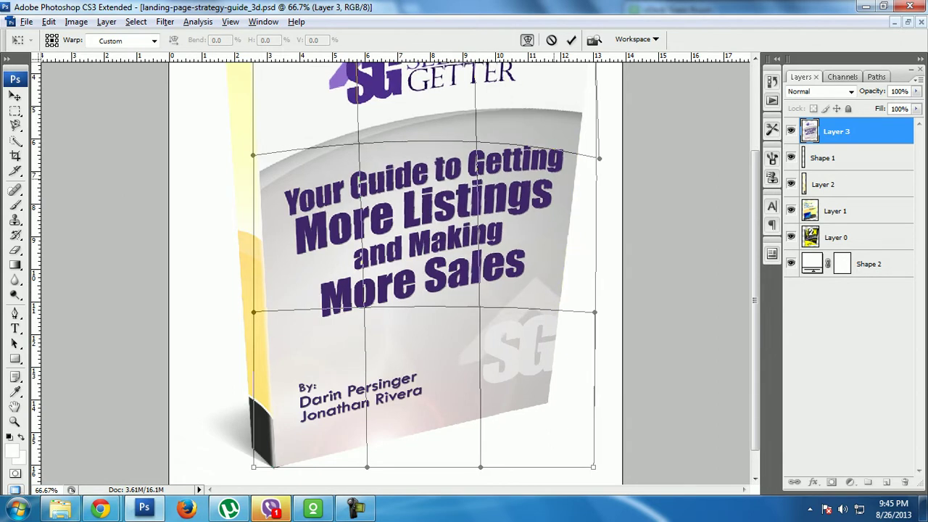
scroll(406, 273, up, 2)
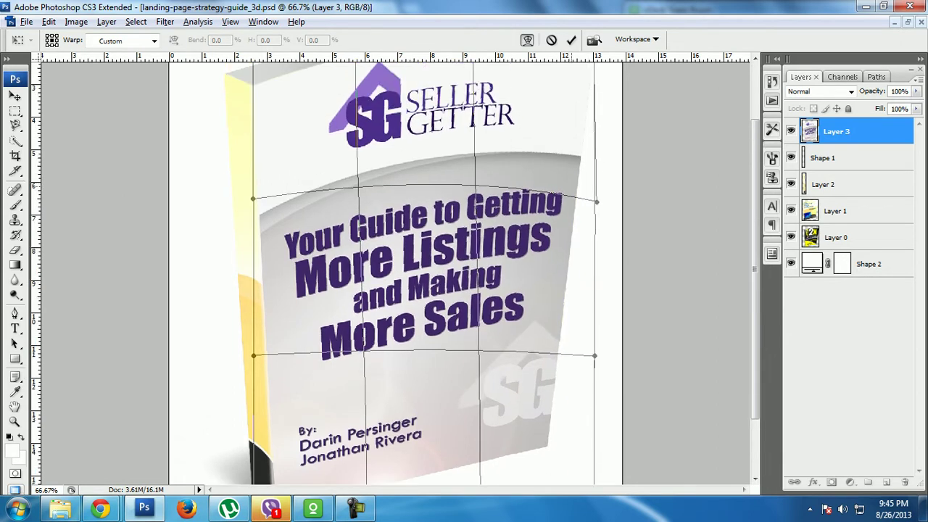
scroll(406, 273, up, 2)
scroll(406, 272, up, 1)
- Lower Layer 3's opacity to 45%, then raise it to 87% to see the book beneath
click(916, 92)
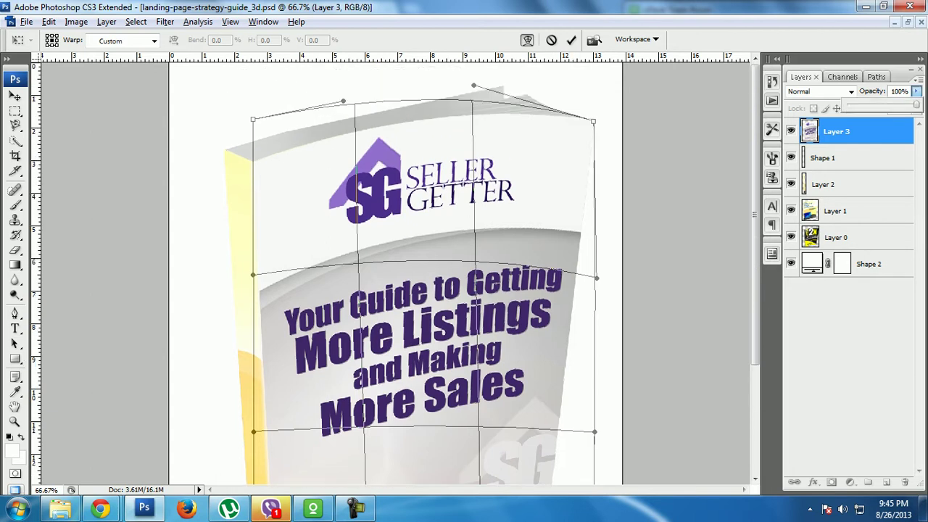
mouse_move(915, 104)
mouse_down()
mouse_move(878, 104)
mouse_move(900, 105)
mouse_up()
scroll(406, 272, down, 2)
scroll(406, 273, down, 2)
scroll(406, 272, up, 2)
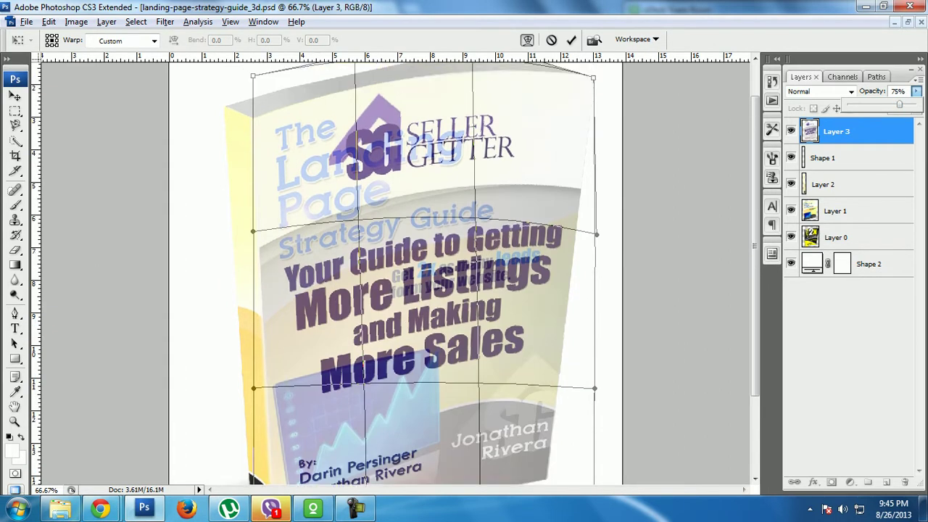
scroll(406, 273, up, 1)
scroll(406, 273, down, 2)
scroll(406, 273, down, 3)
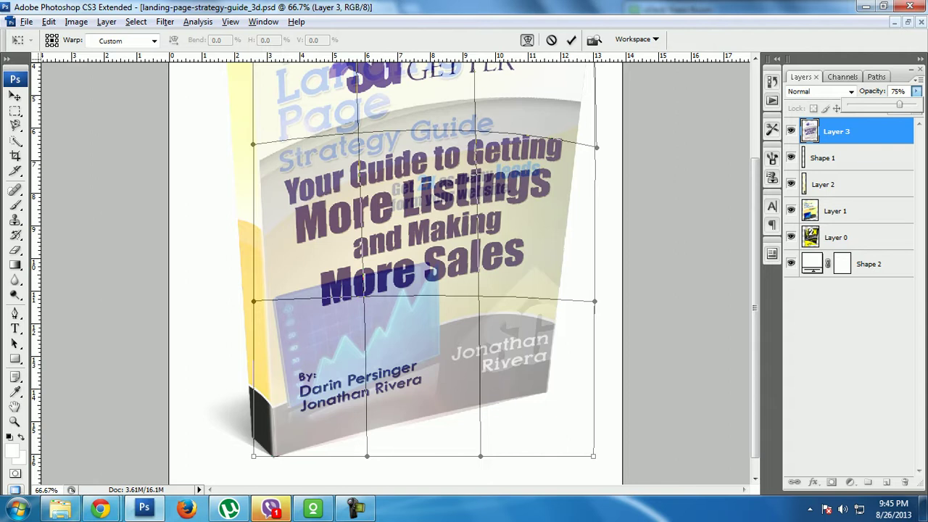
drag(899, 104, 907, 104)
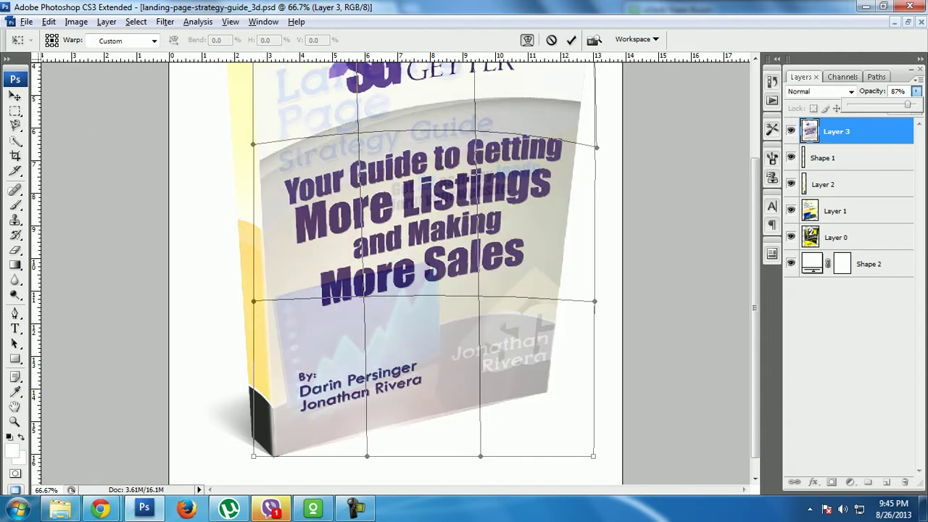
- Adjust the warp's bottom edge and bottom corners to the book, and apply the warp
drag(420, 456, 420, 452)
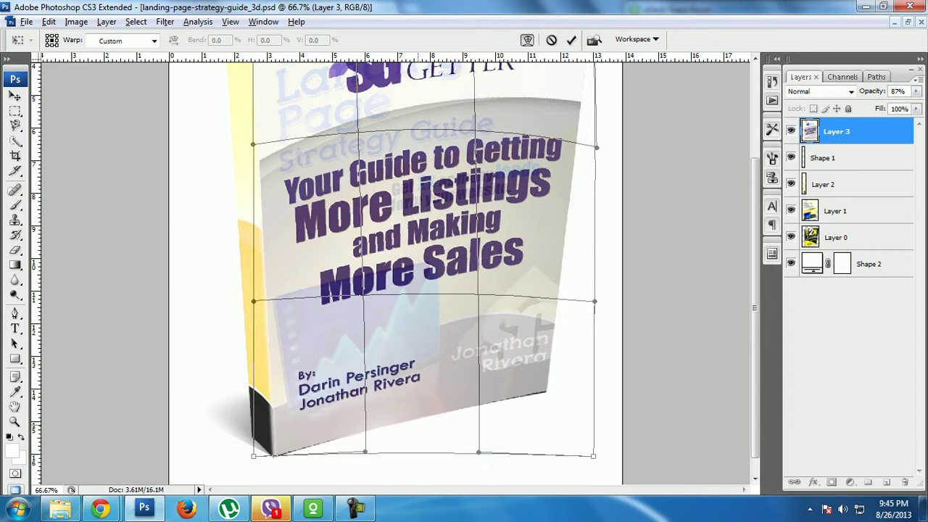
key(ctrl+z)
drag(421, 455, 421, 454)
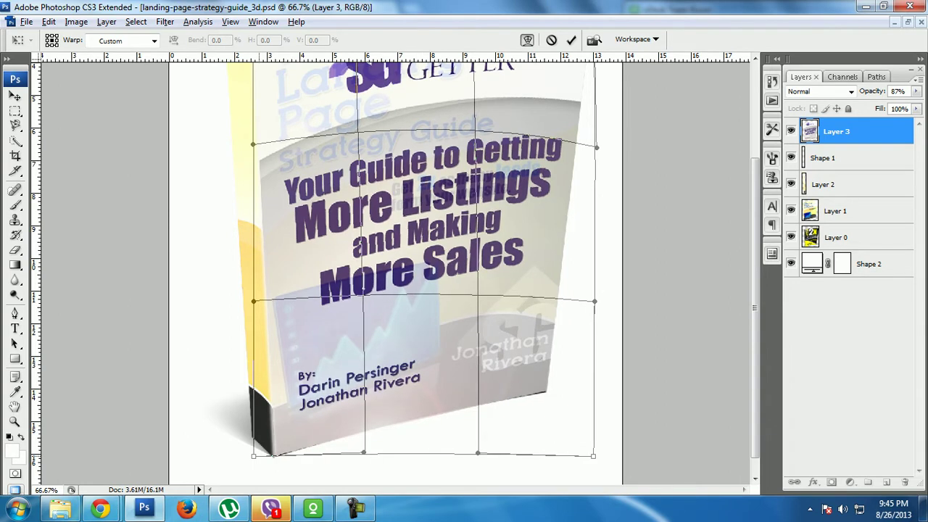
drag(253, 455, 256, 457)
drag(593, 456, 592, 459)
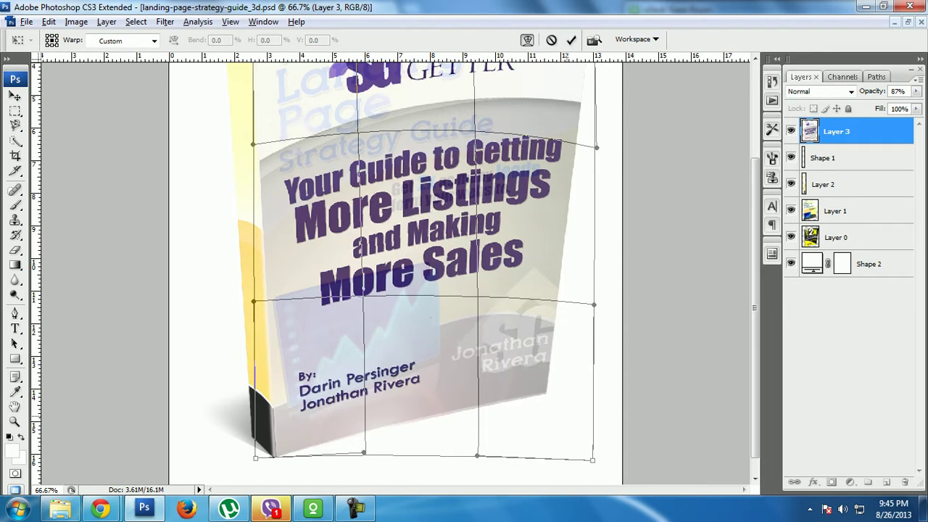
scroll(395, 274, up, 1)
scroll(395, 274, up, 2)
scroll(395, 274, up, 2)
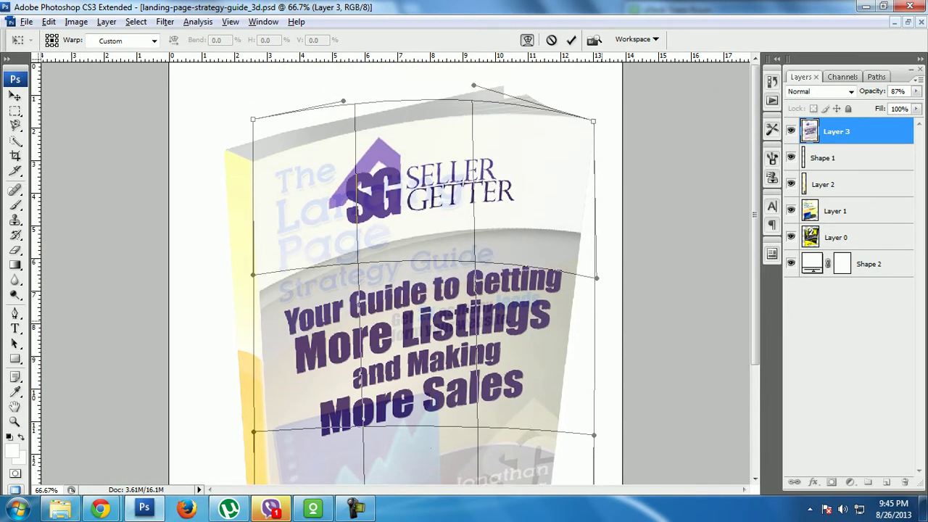
key(Return)
- Restore Layer 3 to 100% opacity and zoom out to view the whole book
drag(916, 92, 915, 105)
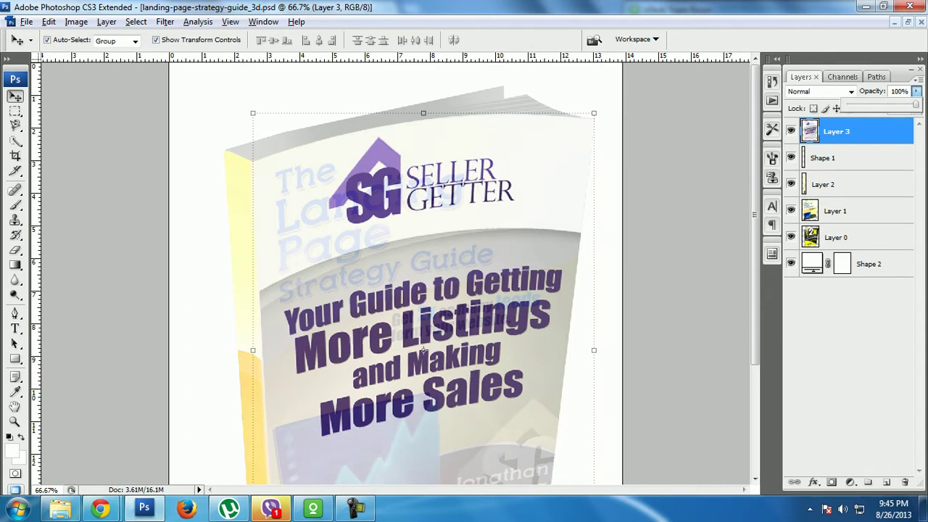
scroll(395, 274, down, 4)
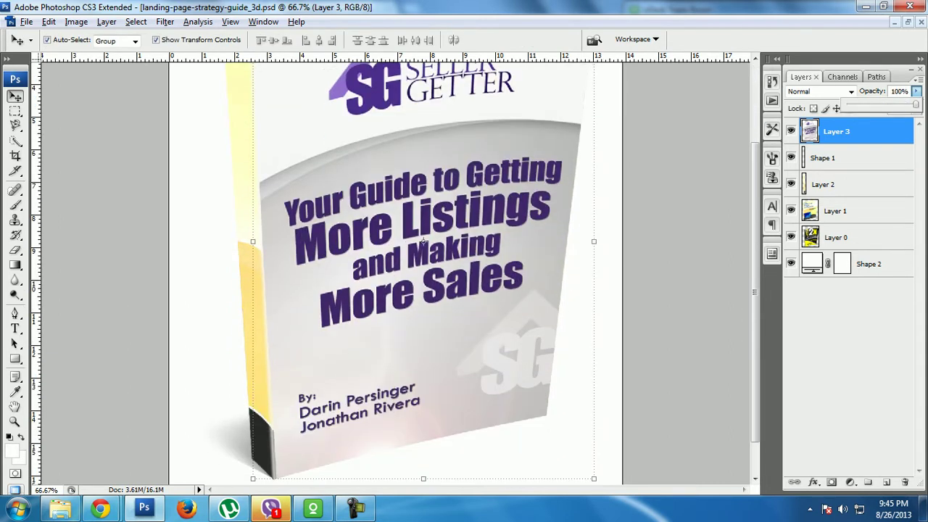
scroll(423, 242, up, 4)
scroll(423, 242, down, 4)
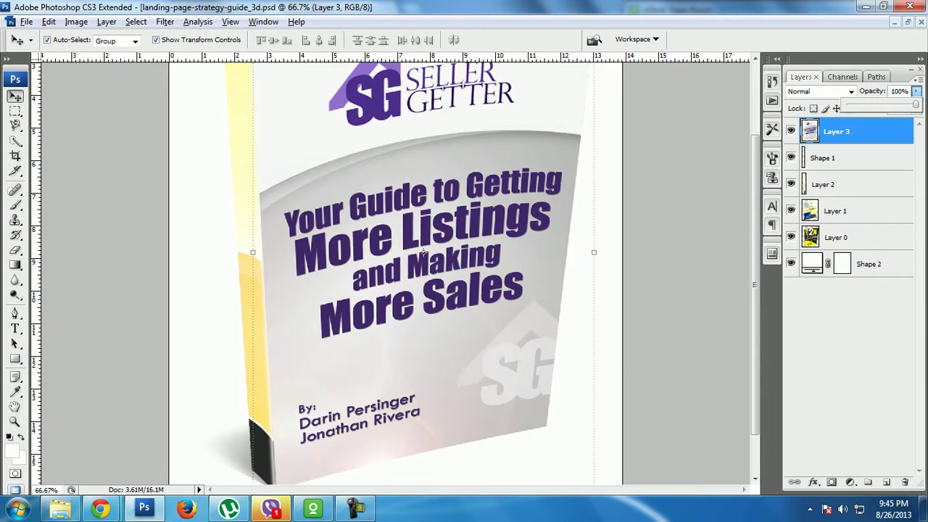
scroll(396, 274, up, 1)
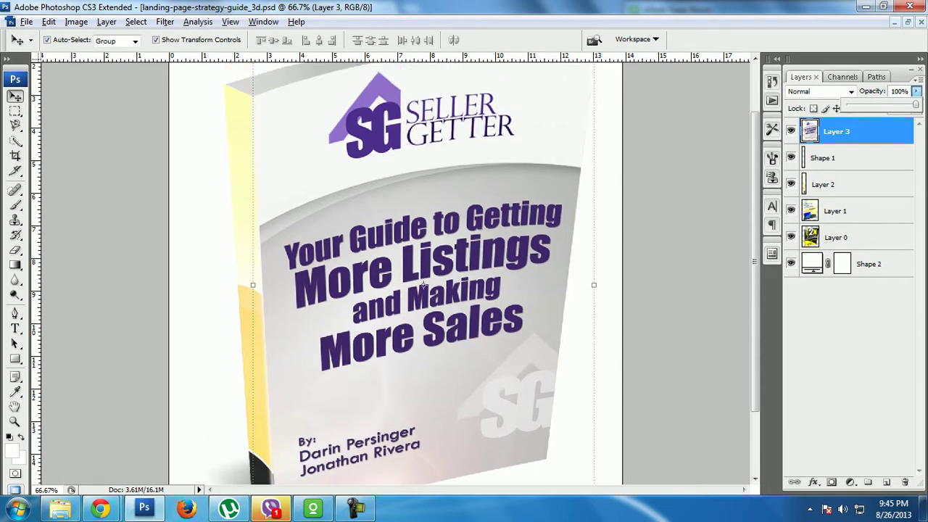
key(ctrl+minus)
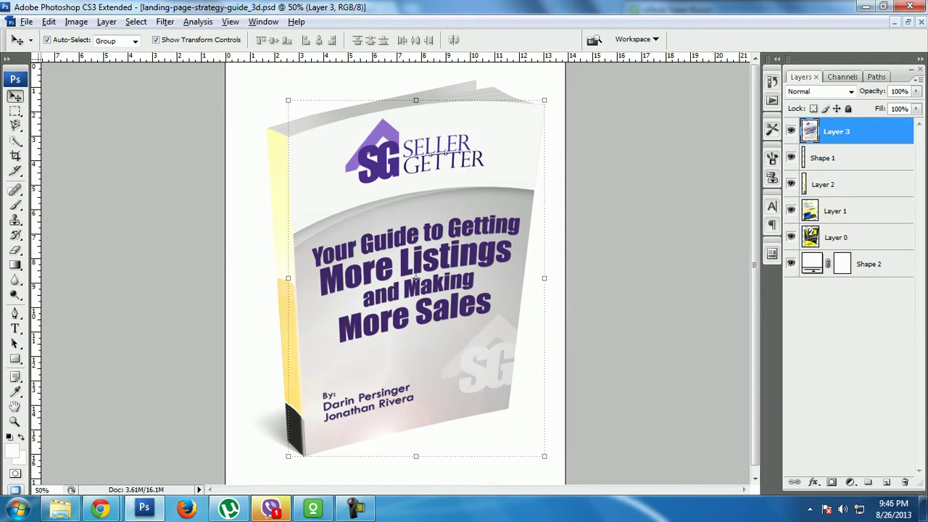
click(907, 22)
- Marquee-select a narrow left-edge strip of the flat workbook cover and copy it to a new layer
double_click(645, 79)
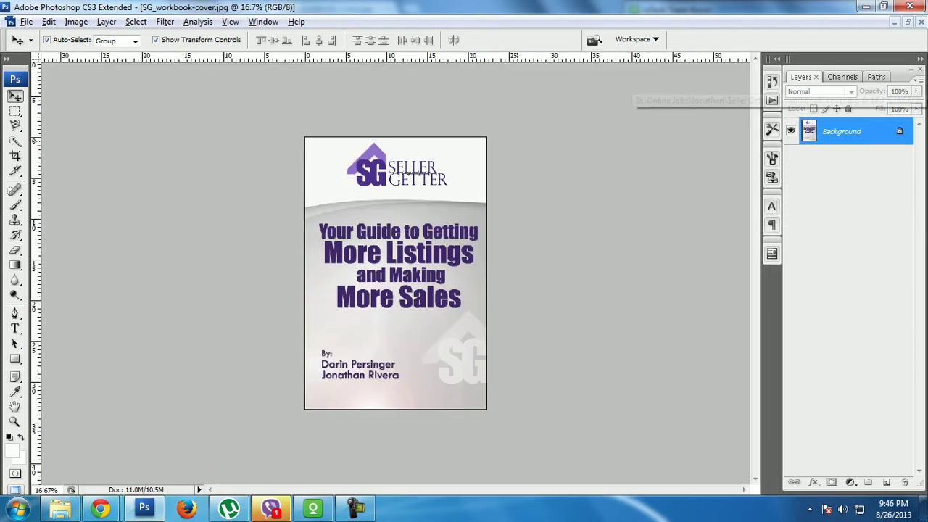
key(ctrl+plus)
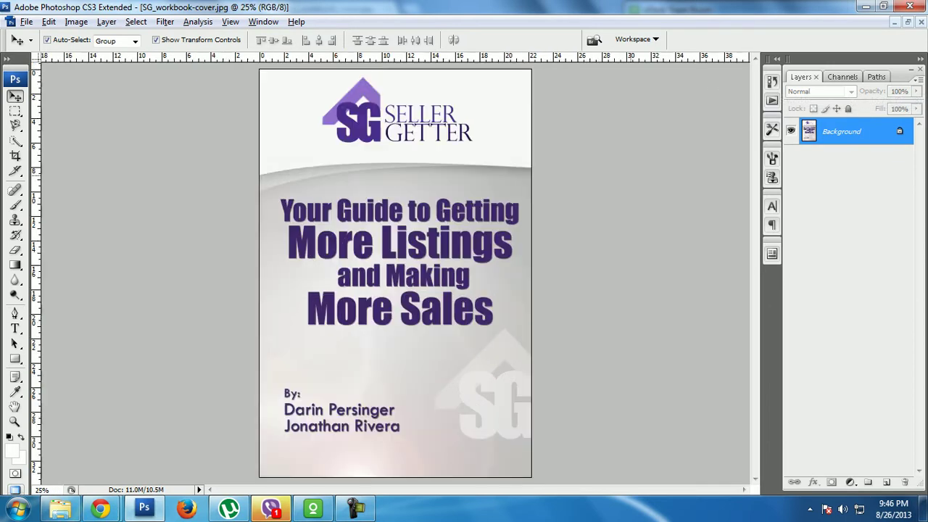
key(ctrl+minus)
key(m)
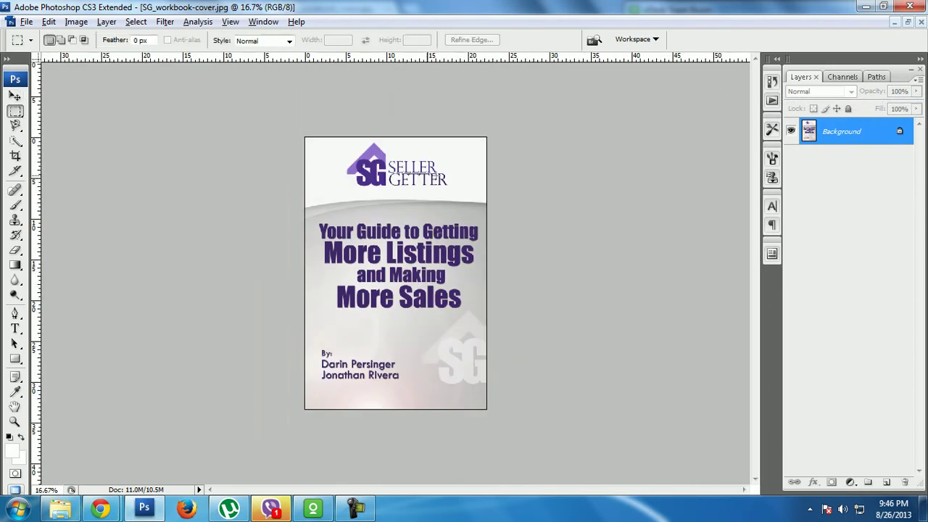
drag(294, 132, 319, 454)
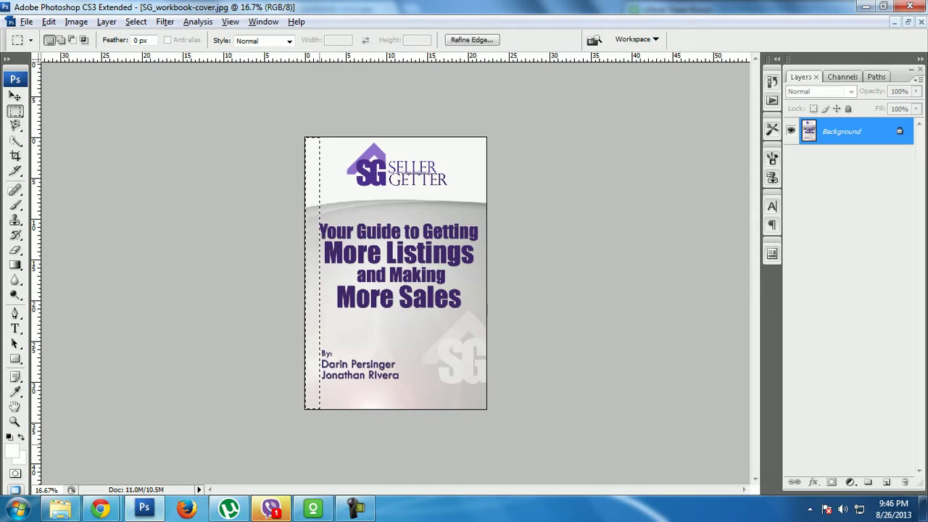
key(ctrl+j)
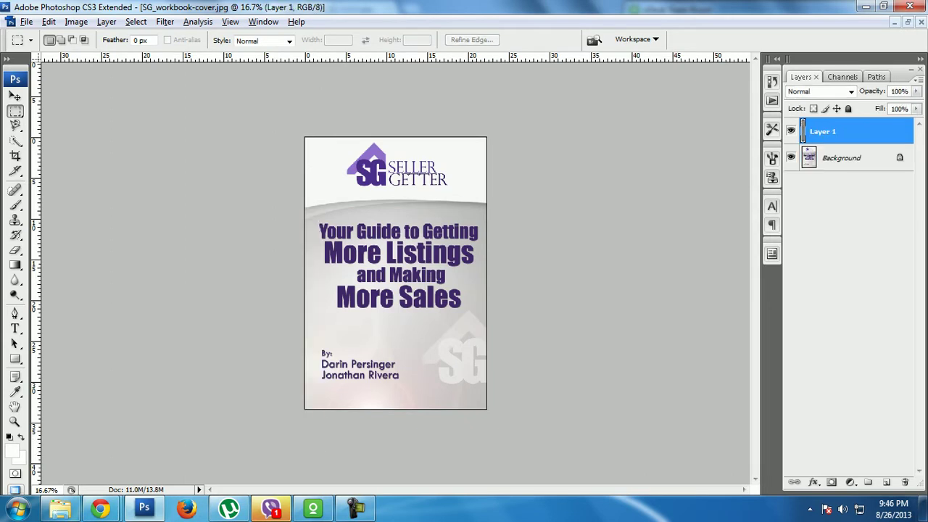
- Drag the copied strip into the 3D book document as Layer 4
key(shift+f)
drag(217, 81, 190, 99)
click(522, 79)
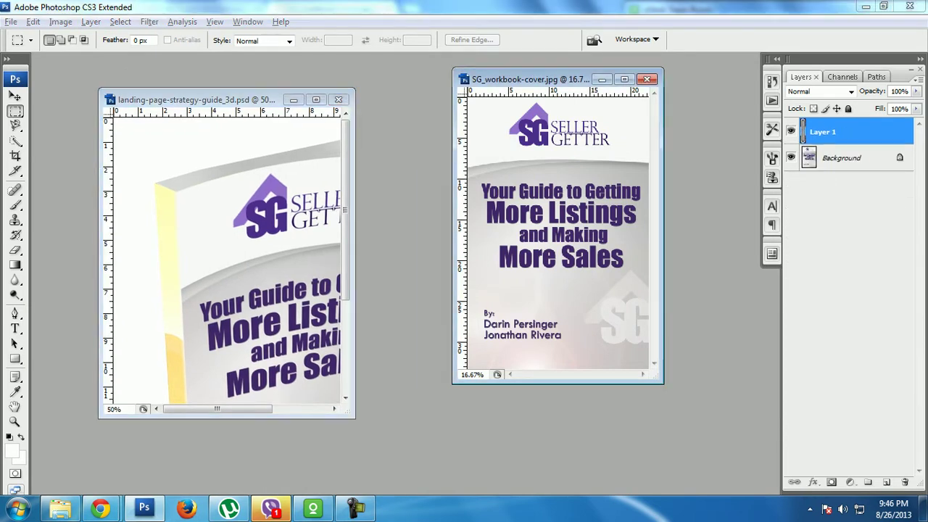
drag(823, 131, 303, 246)
click(315, 100)
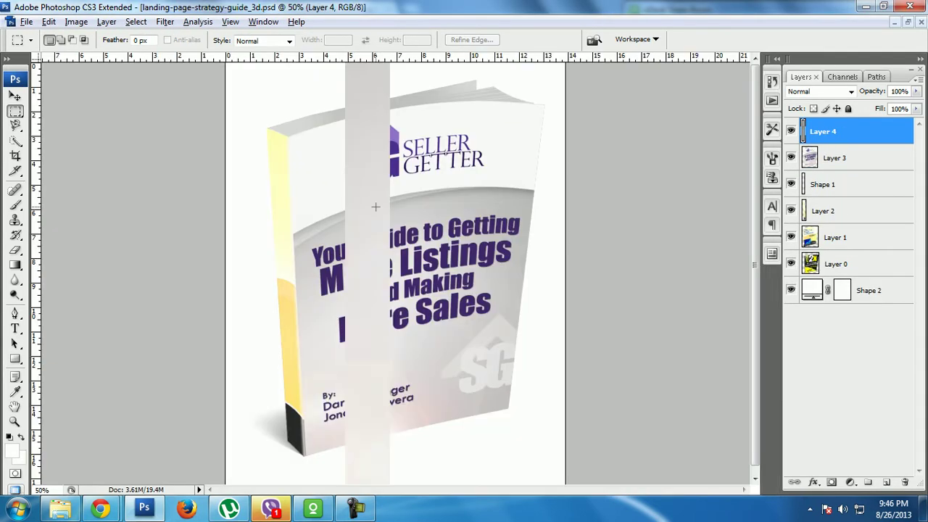
- Scale the Layer 4 strip down to about half size and move it beside the book
key(v)
drag(368, 169, 309, 169)
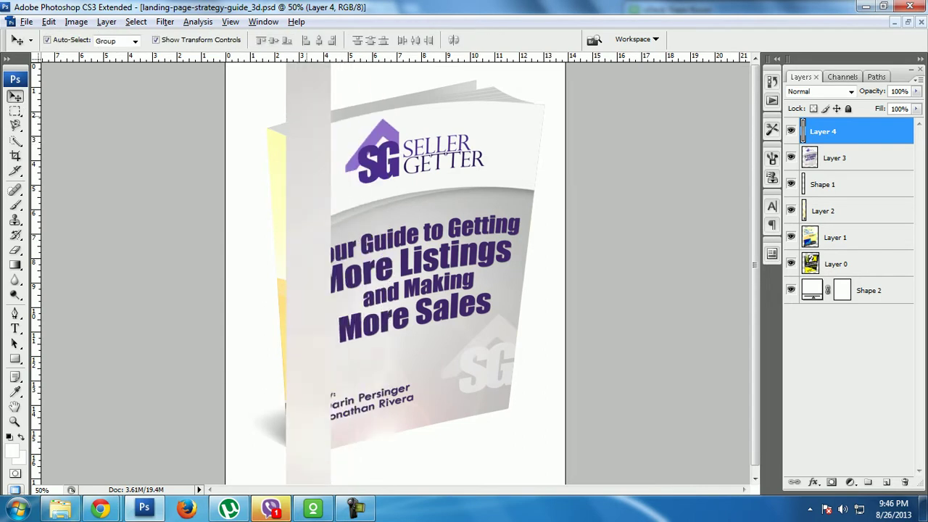
key(ctrl+minus)
key(ctrl+minus)
key(ctrl+minus)
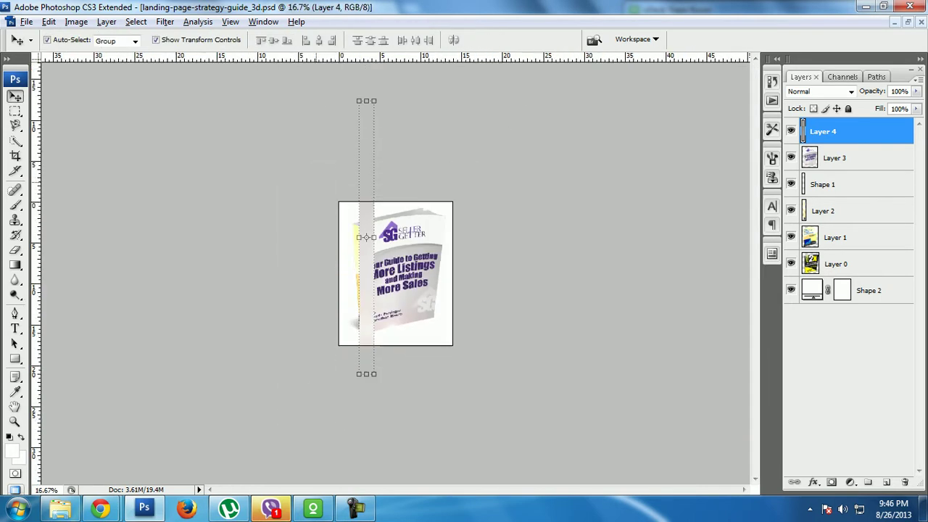
key(ctrl+t)
drag(376, 101, 369, 233)
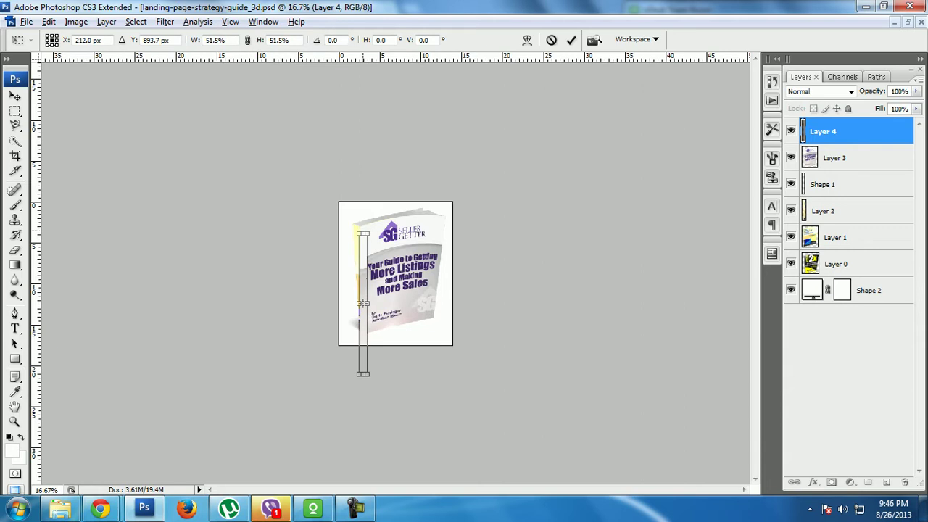
drag(362, 327, 355, 266)
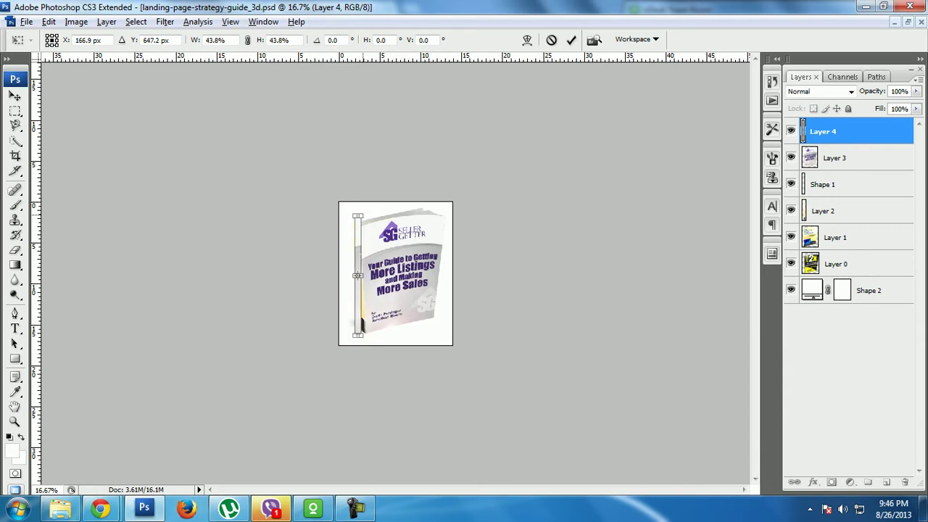
key(Return)
key(ctrl+plus)
key(ctrl+plus)
- Place the strip on the book's spine, shortening it from the top and widening it to cover
drag(282, 278, 294, 276)
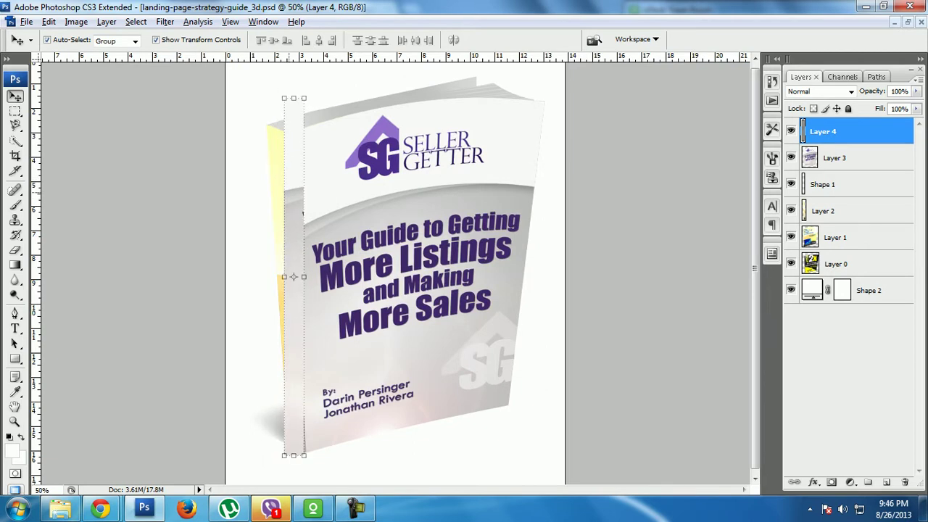
drag(293, 230, 266, 232)
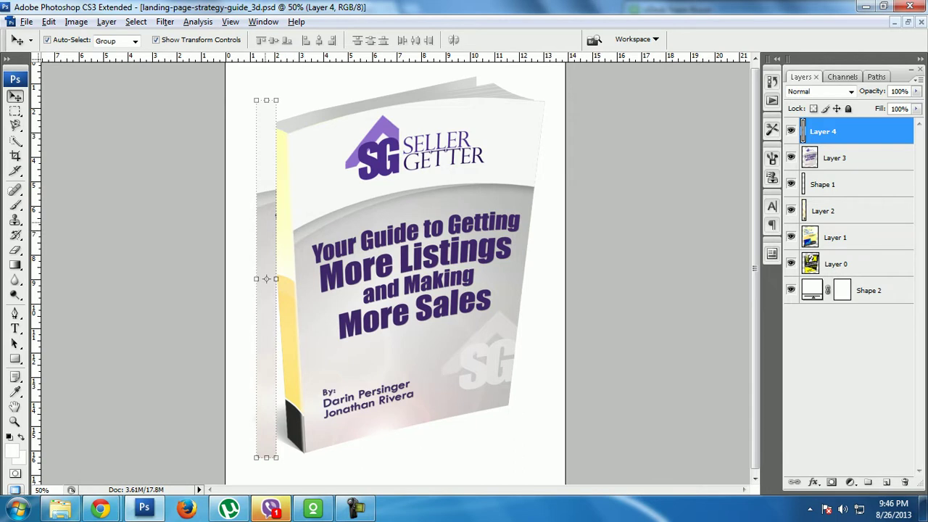
drag(266, 278, 294, 276)
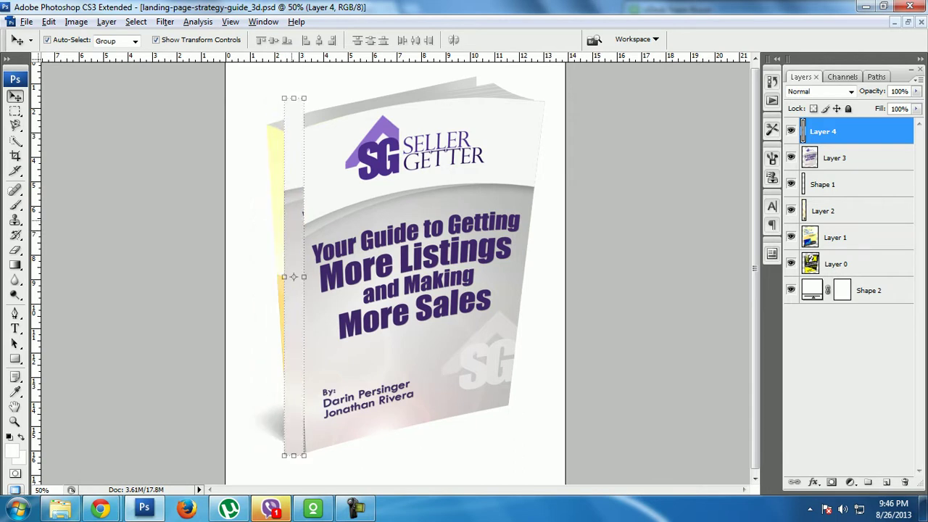
drag(294, 98, 293, 130)
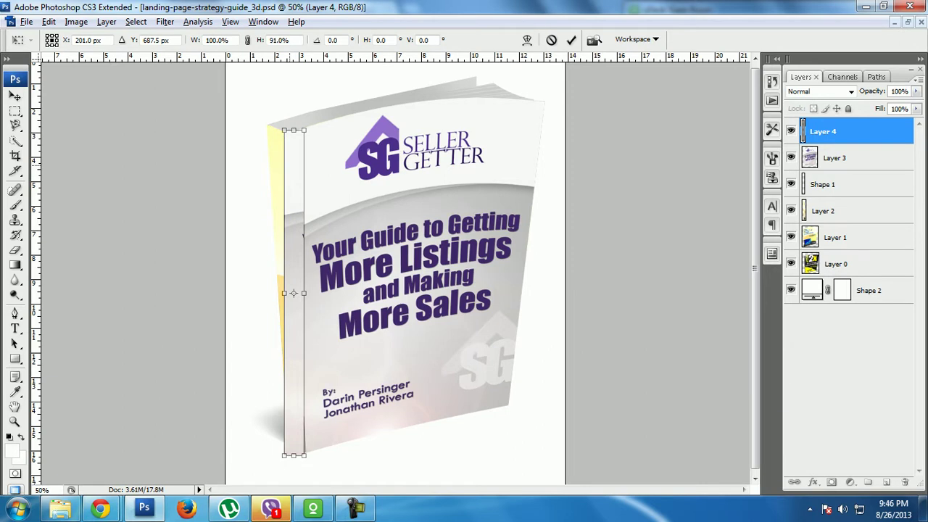
drag(284, 293, 277, 293)
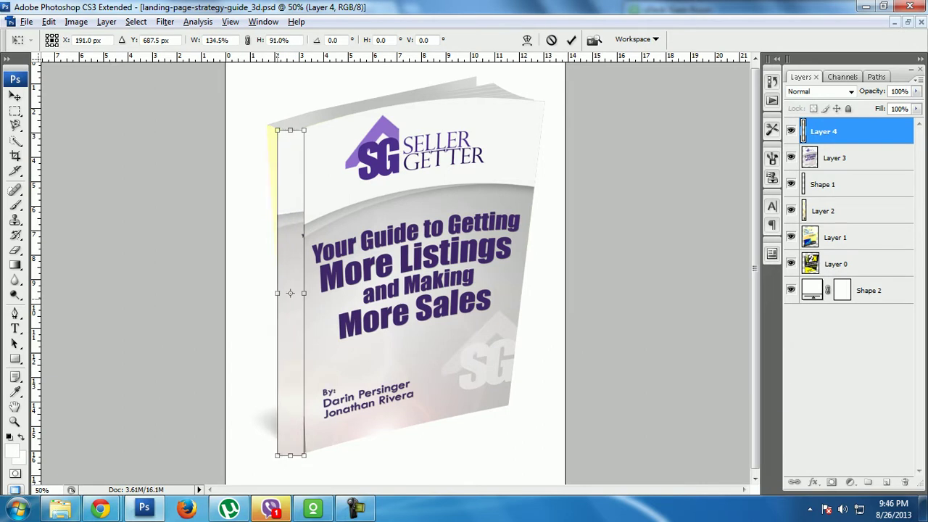
key(Return)
- Skew the Layer 4 strip's bottom corners and left edge to match the spine
key(ctrl+t)
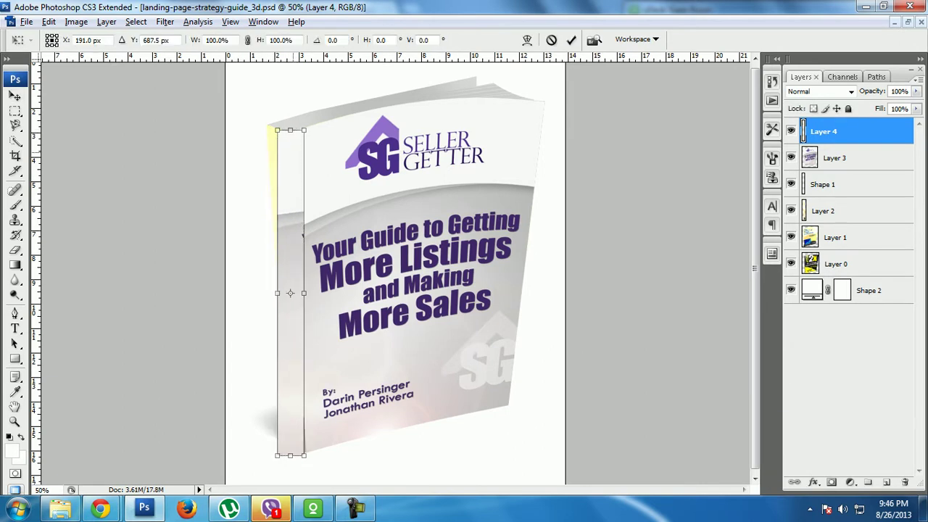
right_click(293, 152)
click(290, 138)
right_click(301, 144)
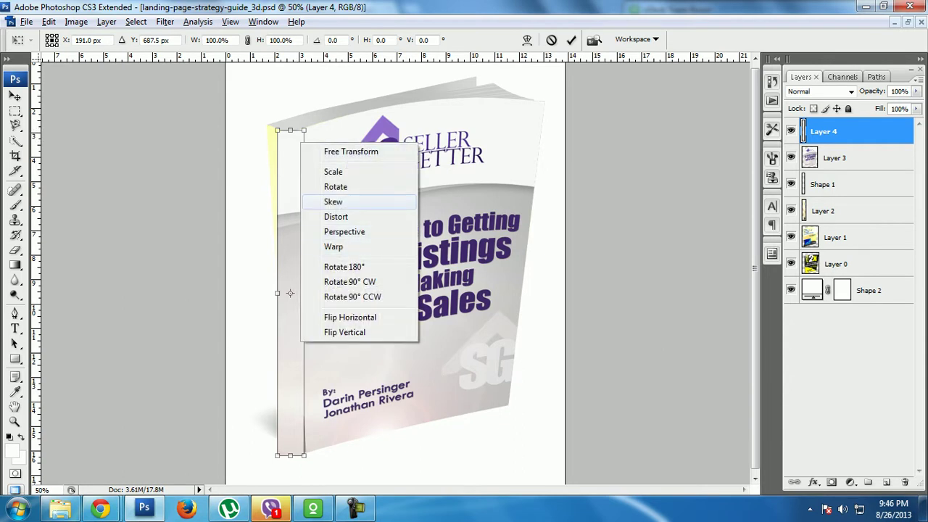
click(333, 202)
drag(277, 456, 277, 429)
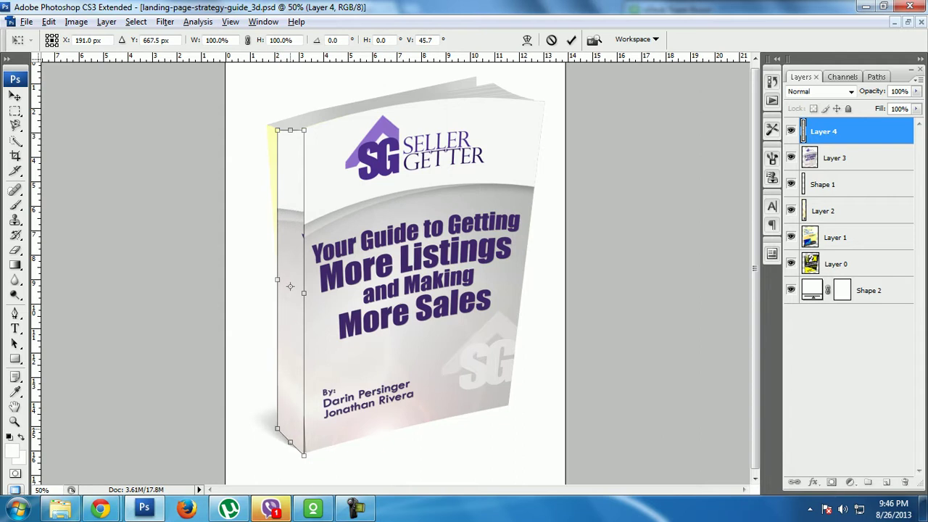
drag(304, 455, 304, 452)
drag(277, 279, 283, 285)
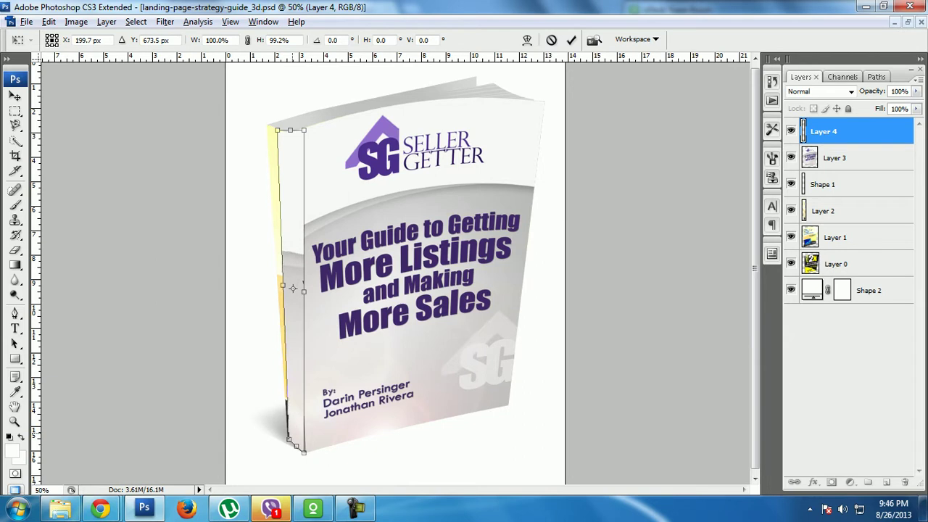
- Zoom in on the spine edge and nudge the skewed strip slightly up and left
key(ctrl+plus)
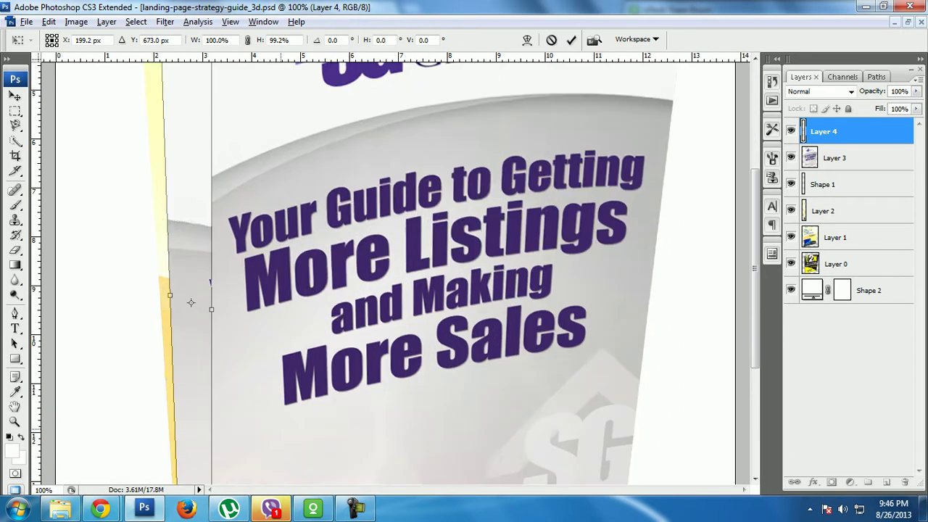
scroll(395, 269, down, 3)
click(190, 85)
drag(191, 85, 190, 84)
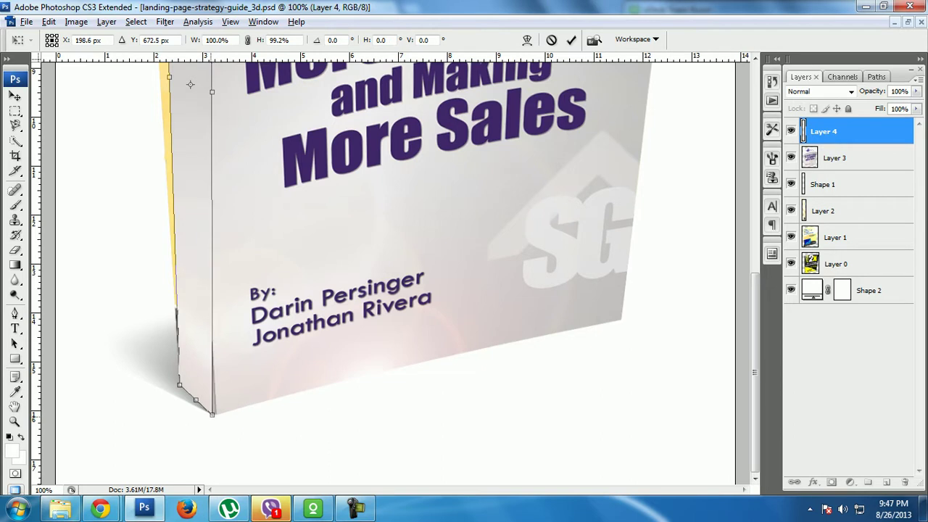
scroll(190, 84, up, 3)
scroll(190, 84, up, 2)
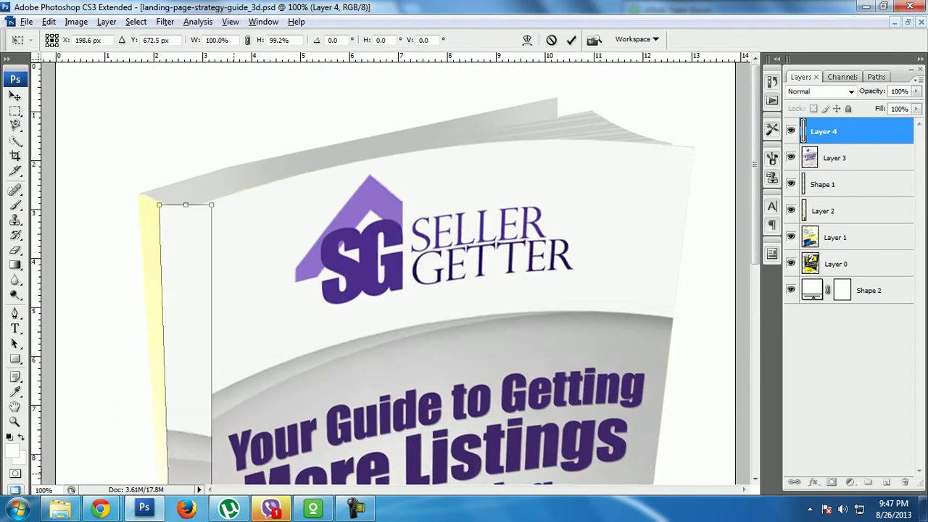
- Distort the spine strip's corners to slant with the book's left side (91.6% width, 68.9% height)
mouse_move(159, 205)
mouse_down()
mouse_move(139, 205)
mouse_move(138, 194)
mouse_up()
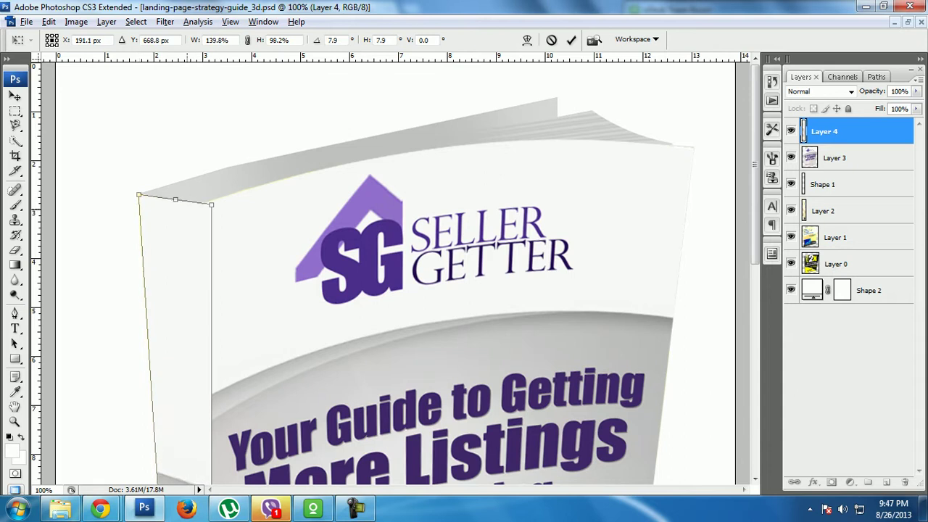
drag(211, 205, 180, 200)
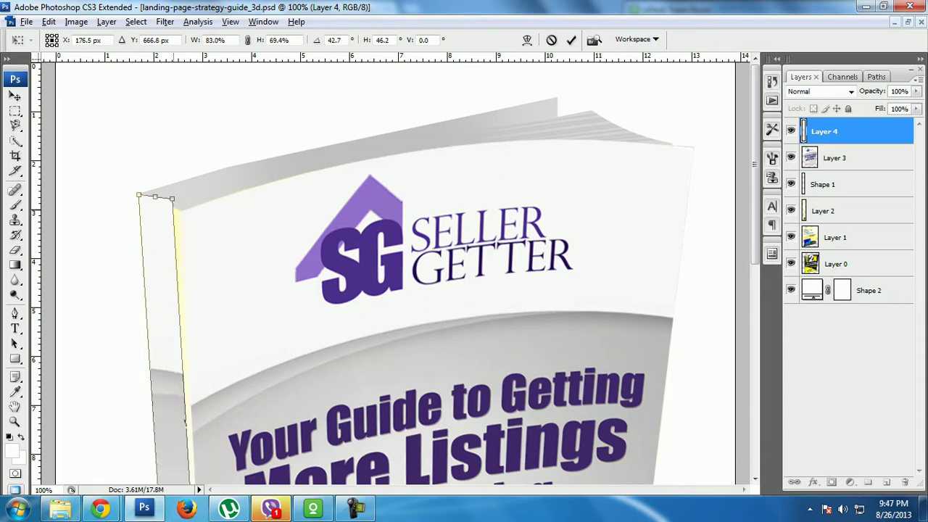
drag(180, 199, 181, 213)
drag(191, 459, 192, 461)
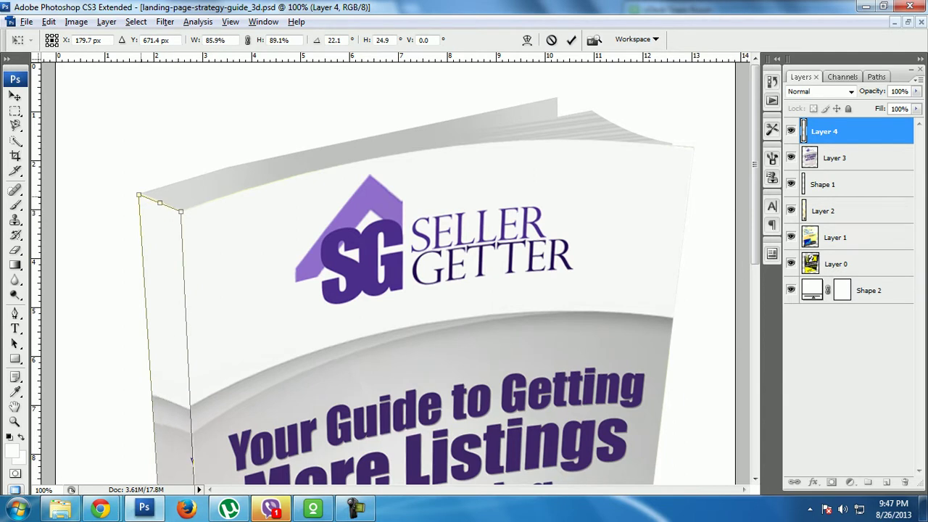
drag(139, 195, 137, 192)
drag(191, 460, 177, 94)
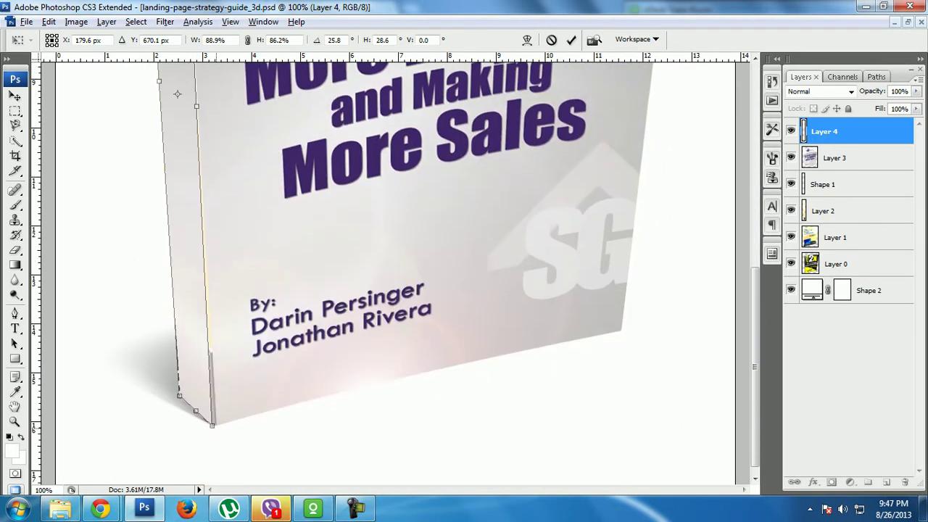
drag(204, 266, 206, 267)
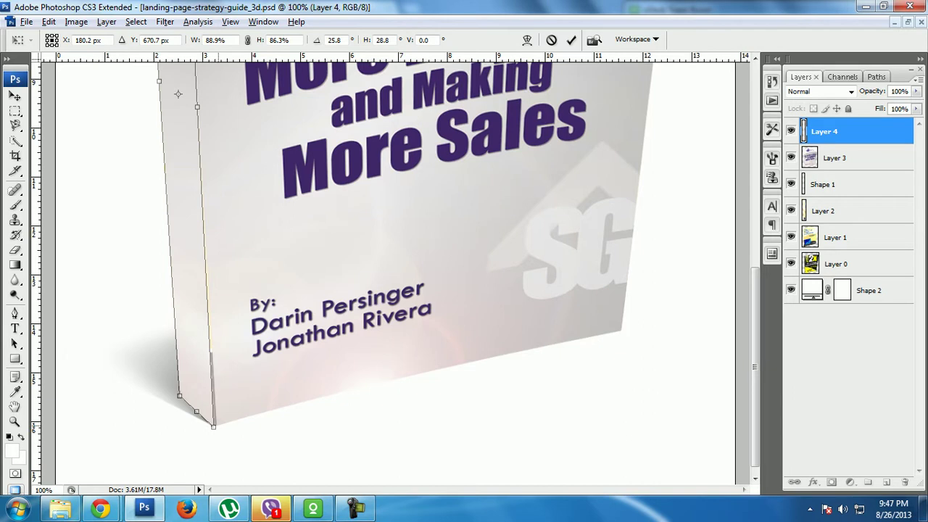
drag(213, 427, 215, 428)
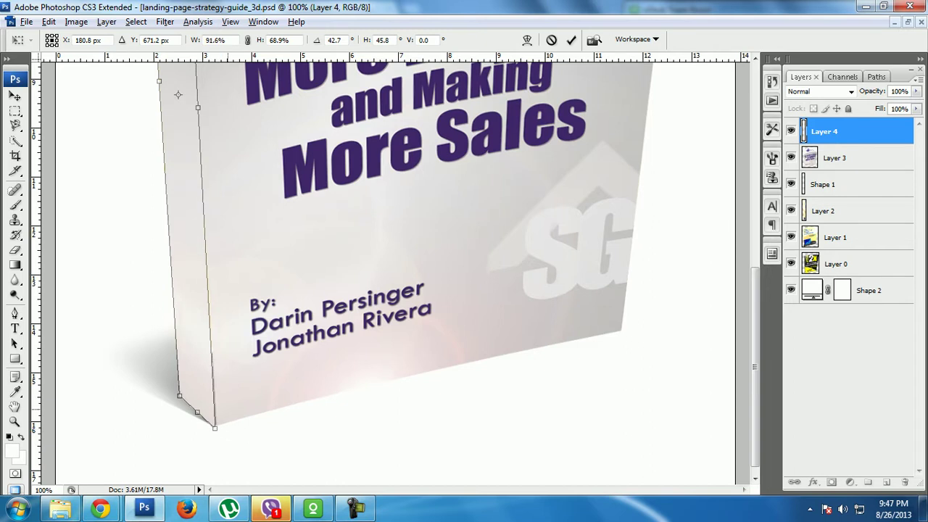
scroll(395, 273, up, 2)
scroll(395, 274, up, 3)
scroll(395, 273, up, 3)
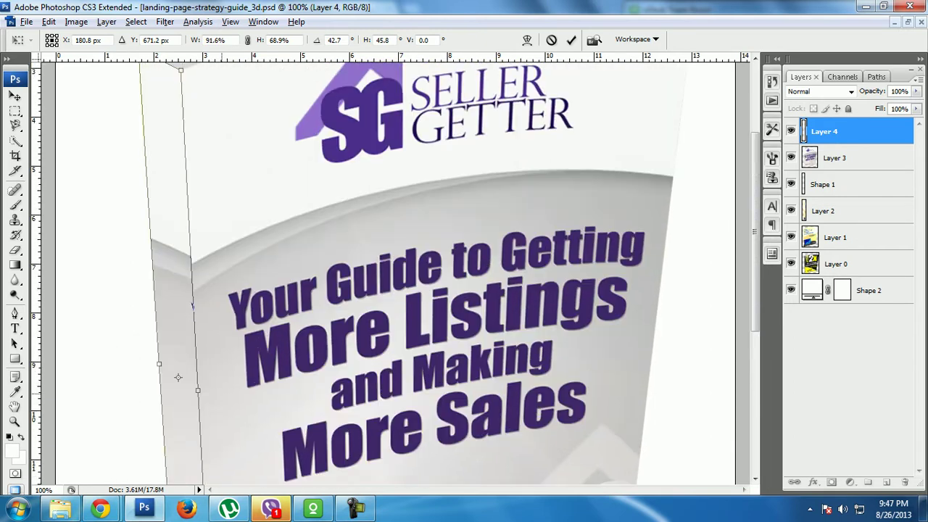
scroll(395, 274, up, 1)
- Apply the spine transform and set a smaller Clone Stamp source on the cover's left side
key(Return)
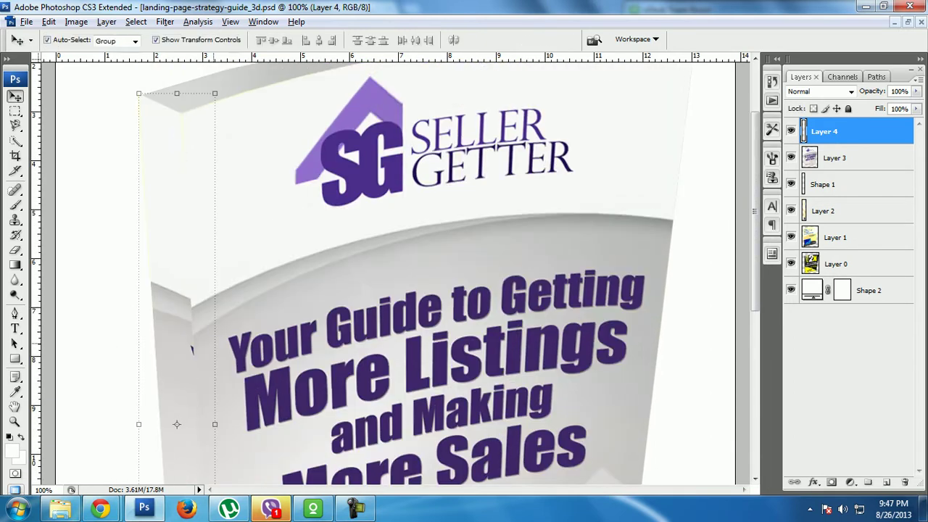
scroll(395, 274, down, 4)
scroll(395, 274, down, 2)
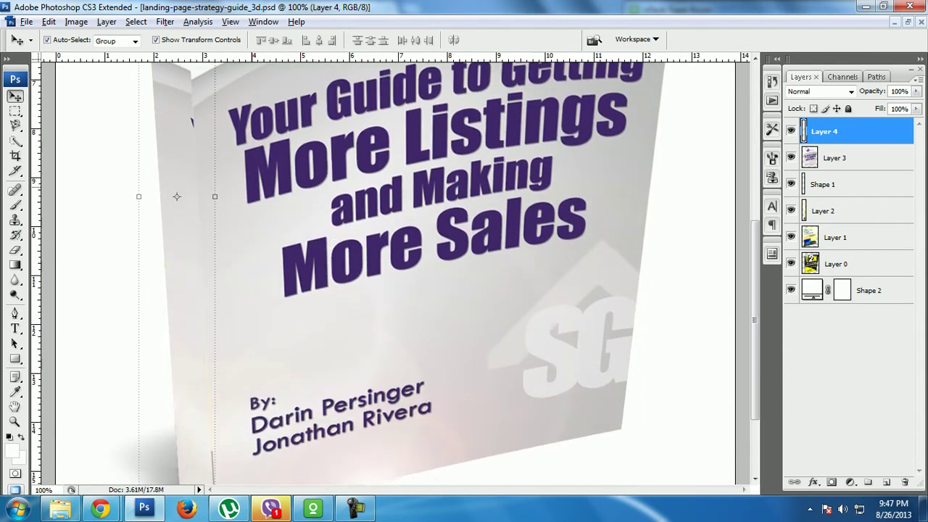
scroll(395, 273, up, 5)
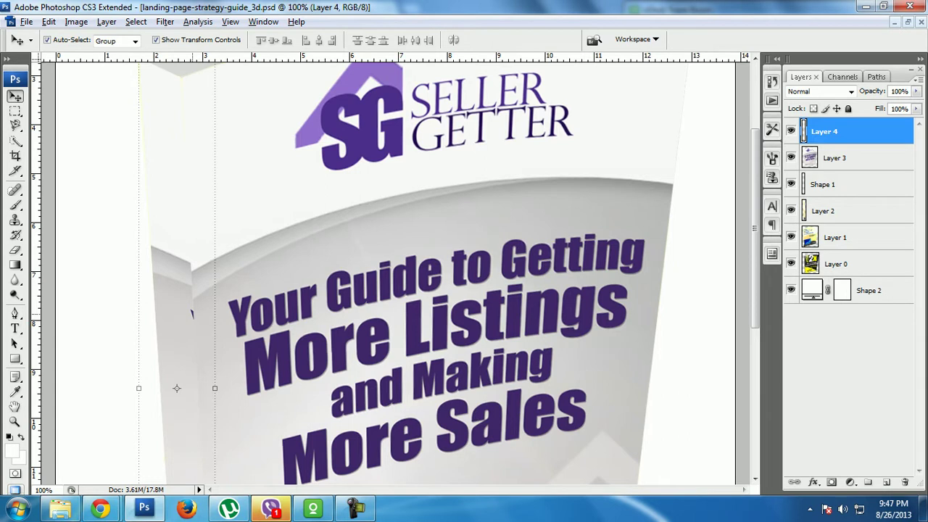
key(s)
key(bracketleft)
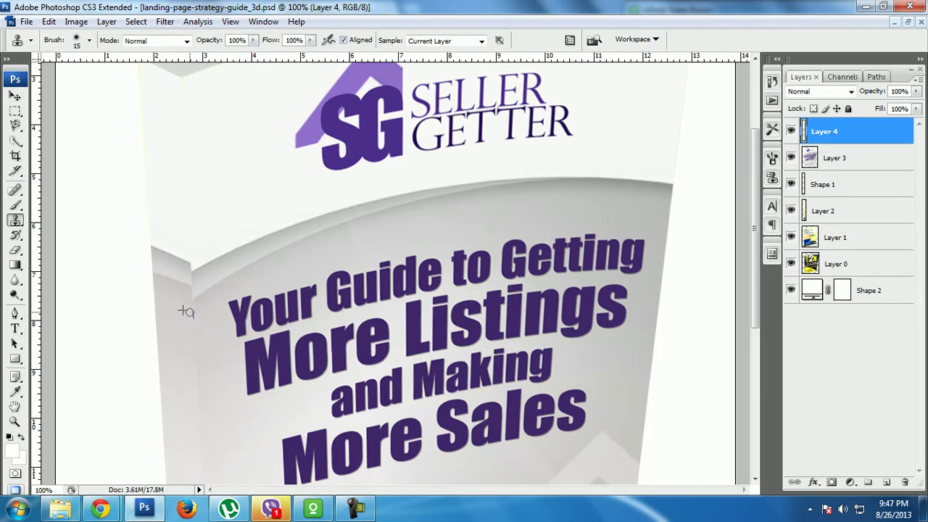
alt+click(186, 315)
key(v)
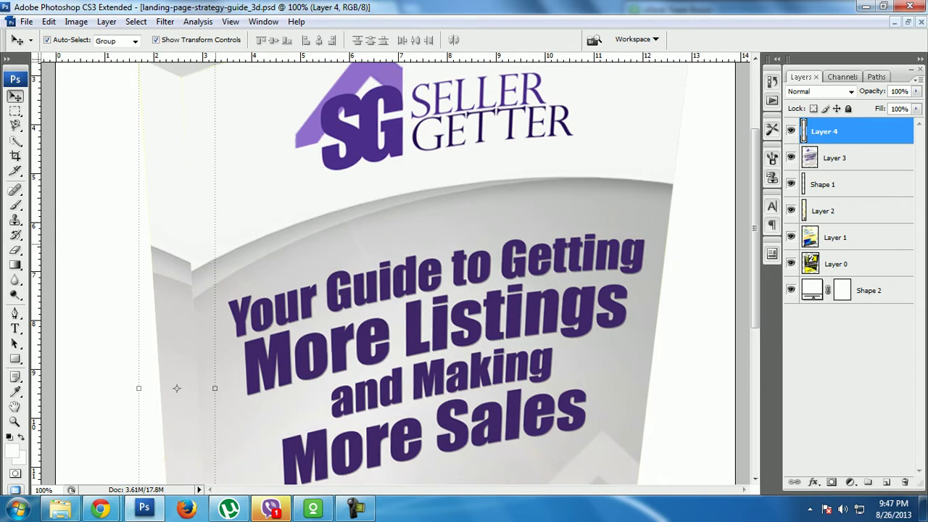
- Warp the spine strip's edge to follow the cover's page curve, checking it at 200%
key(ctrl+t)
right_click(183, 250)
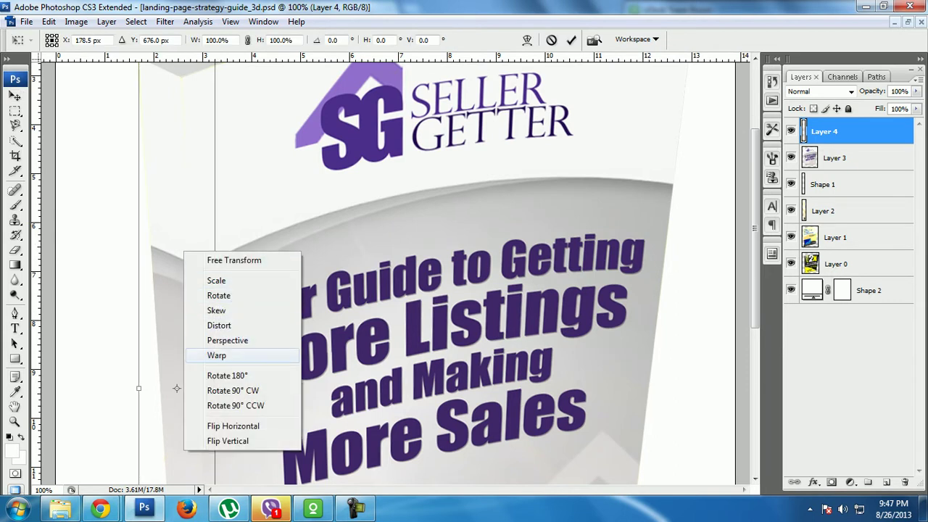
click(214, 354)
mouse_move(185, 287)
mouse_down()
mouse_move(191, 302)
mouse_move(190, 283)
mouse_up()
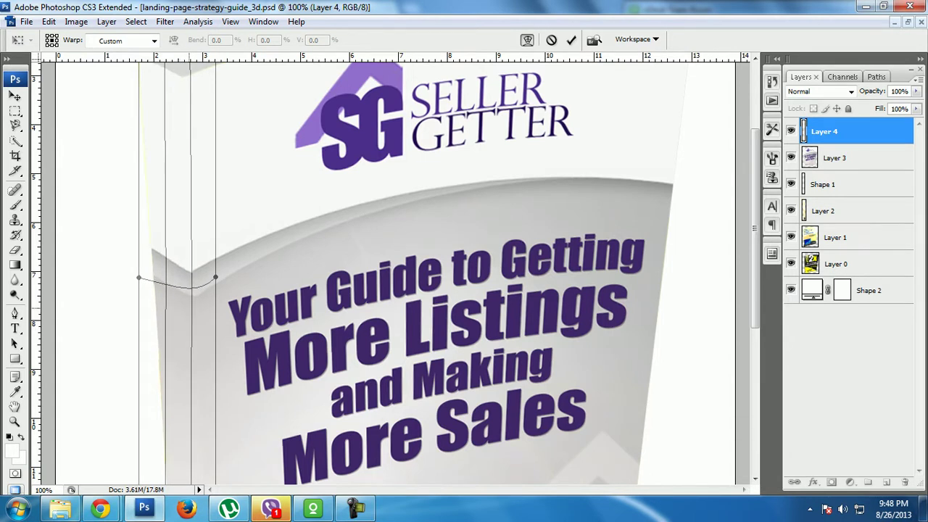
key(ctrl+equal)
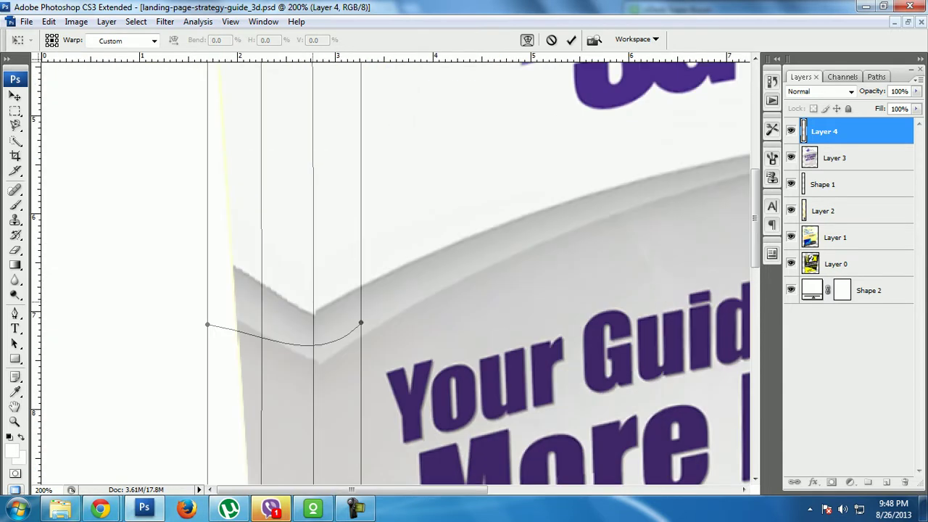
key(Return)
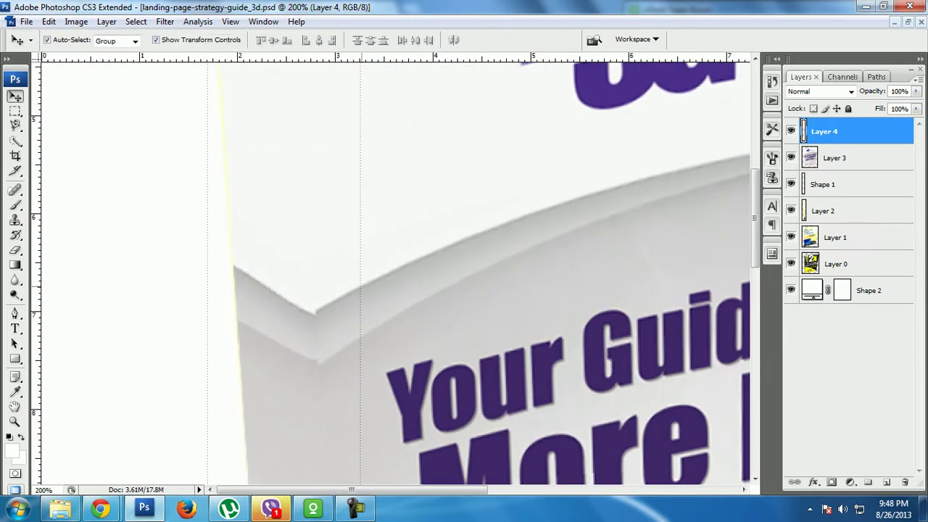
key(ctrl+t)
- Re-warp the Layer 4 spine's lower edge flatter against the page fold, then select Layer 3
right_click(302, 292)
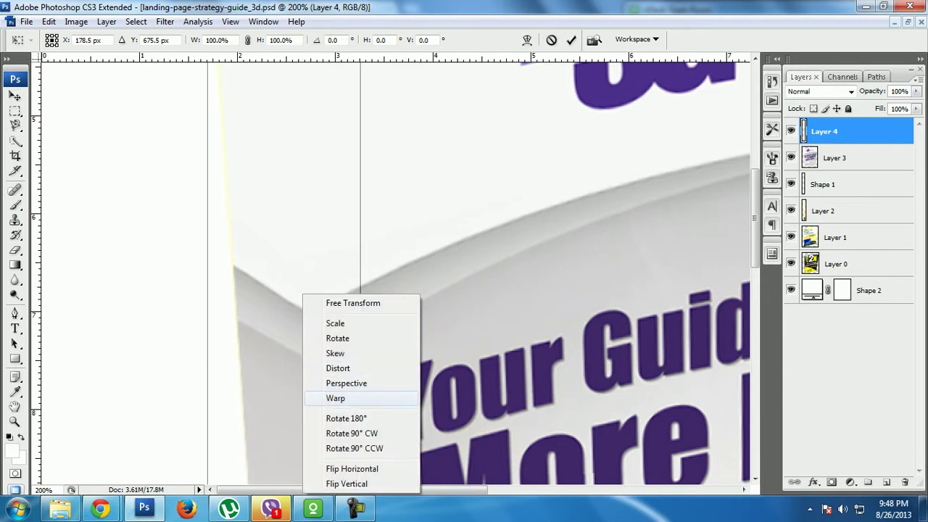
click(333, 397)
mouse_move(308, 318)
mouse_down()
mouse_move(309, 327)
mouse_move(309, 308)
mouse_move(309, 327)
mouse_up()
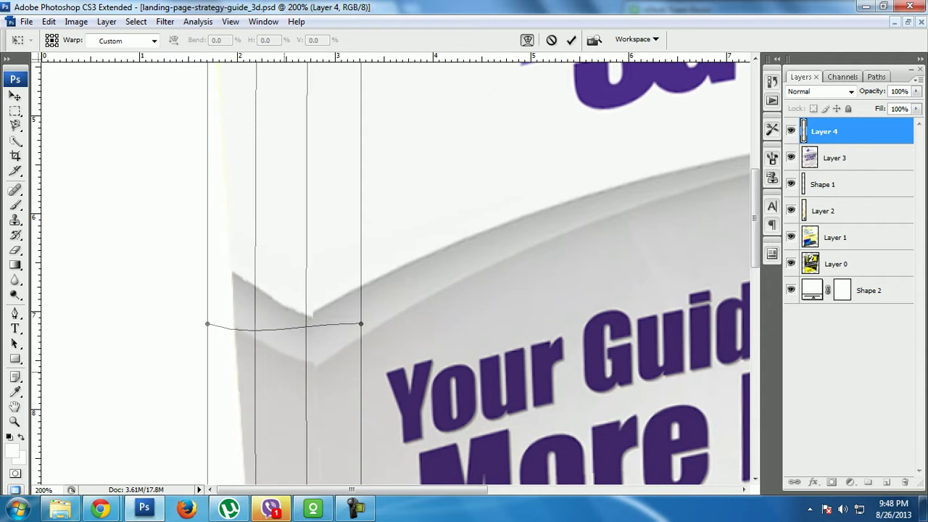
drag(307, 218, 307, 217)
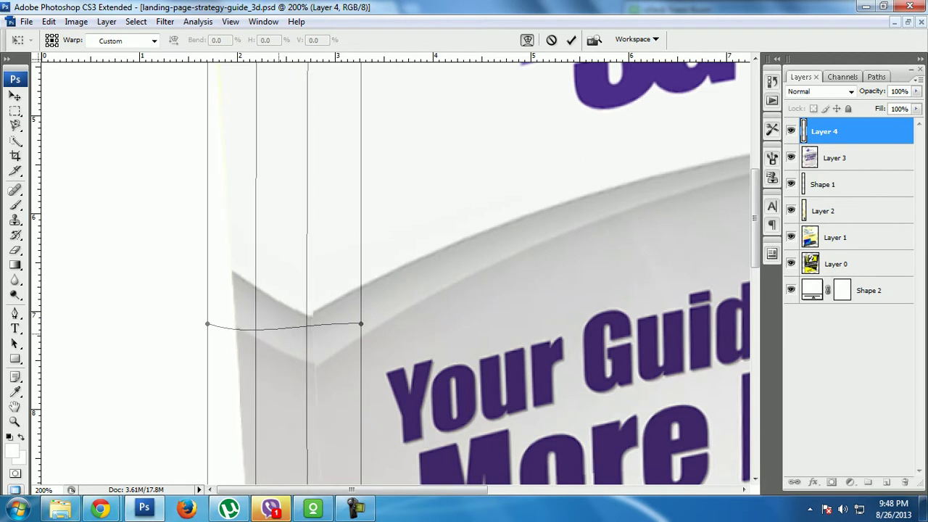
key(Return)
key(v)
key(alt+bracketleft)
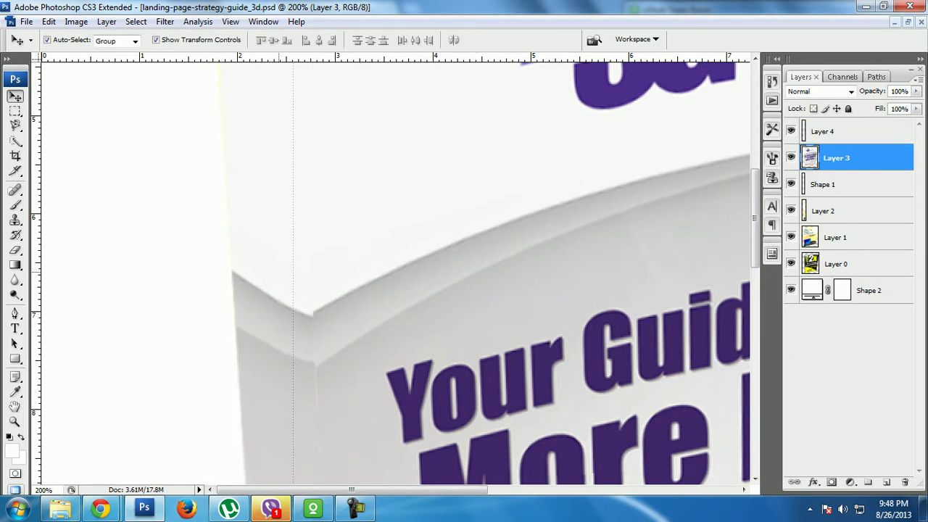
- Warp Layer 3's upper-left corner slightly down against the spine, then zoom out to 50%
key(ctrl+t)
right_click(346, 257)
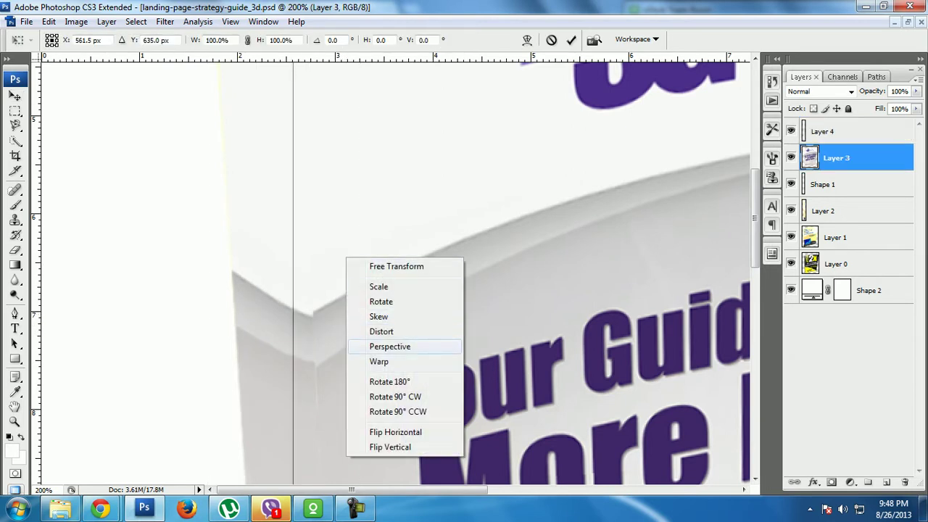
click(378, 361)
mouse_move(293, 252)
mouse_down()
mouse_move(291, 261)
mouse_move(288, 250)
mouse_up()
key(Return)
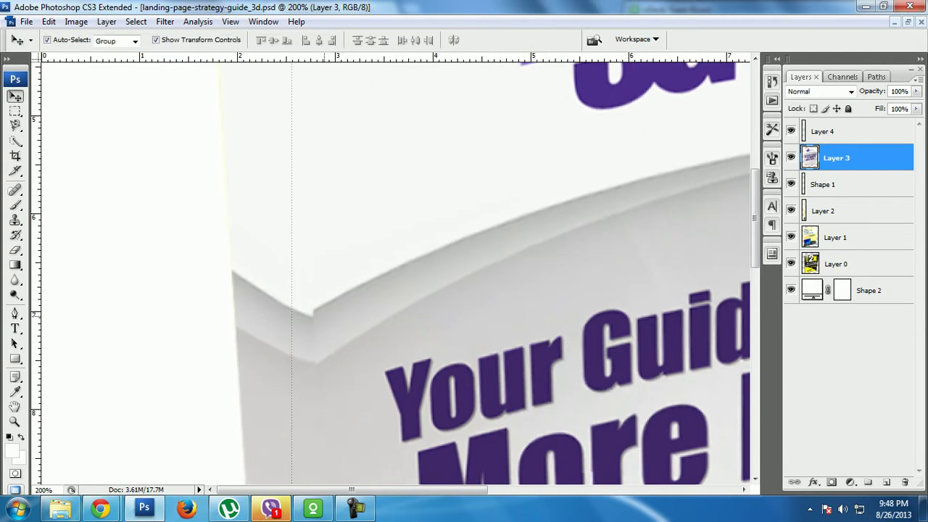
key(ctrl+minus)
key(ctrl+minus)
key(ctrl+minus)
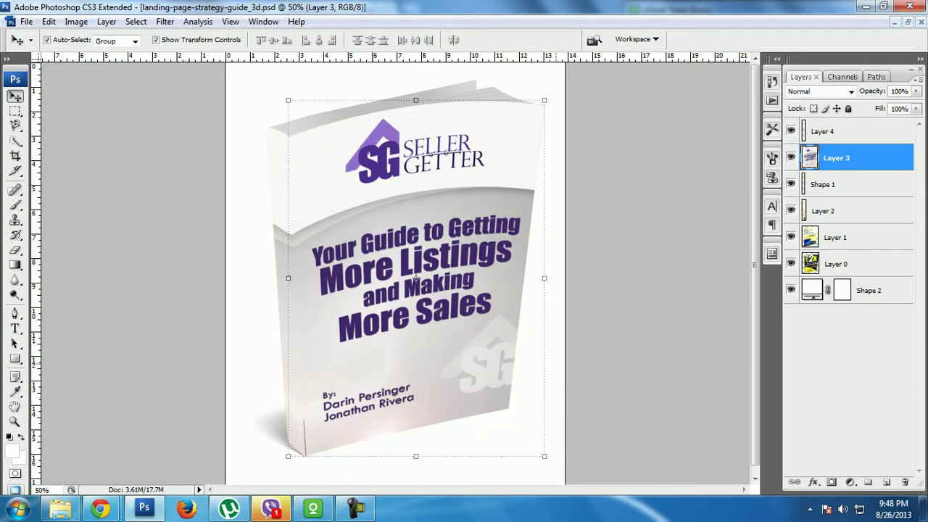
- Zoom to 200% on the spine corner and select the Layer 4 spine strip
click(652, 323)
key(ctrl+plus)
key(ctrl+plus)
scroll(395, 272, up, 2)
scroll(395, 271, up, 2)
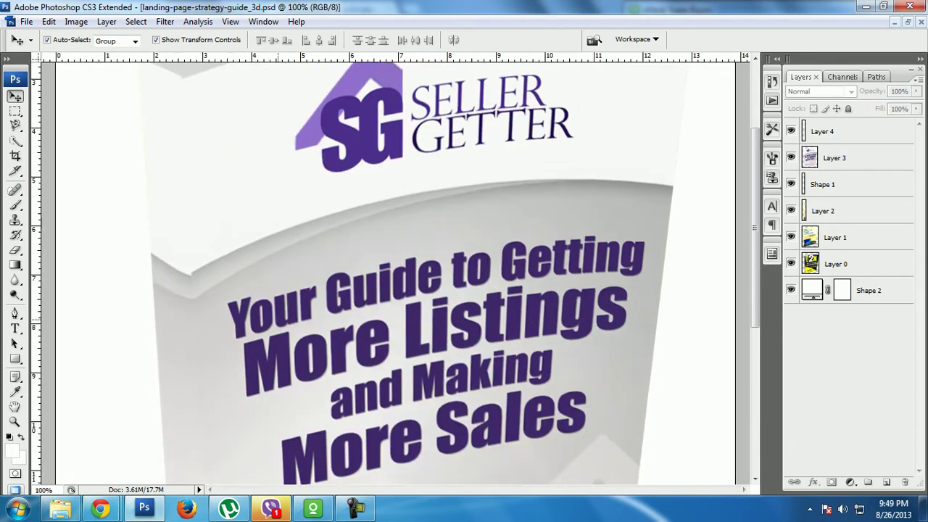
key(ctrl+plus)
scroll(395, 272, up, 1)
scroll(395, 272, left, 4)
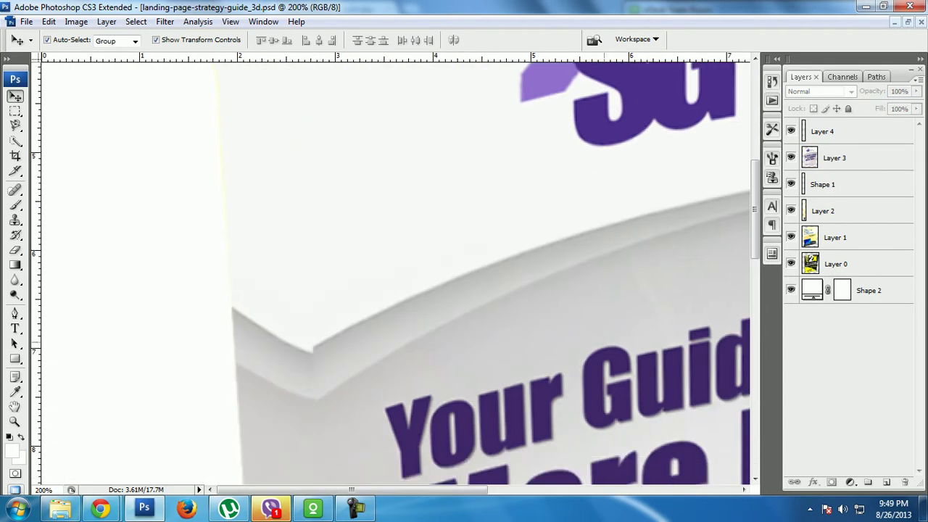
click(824, 131)
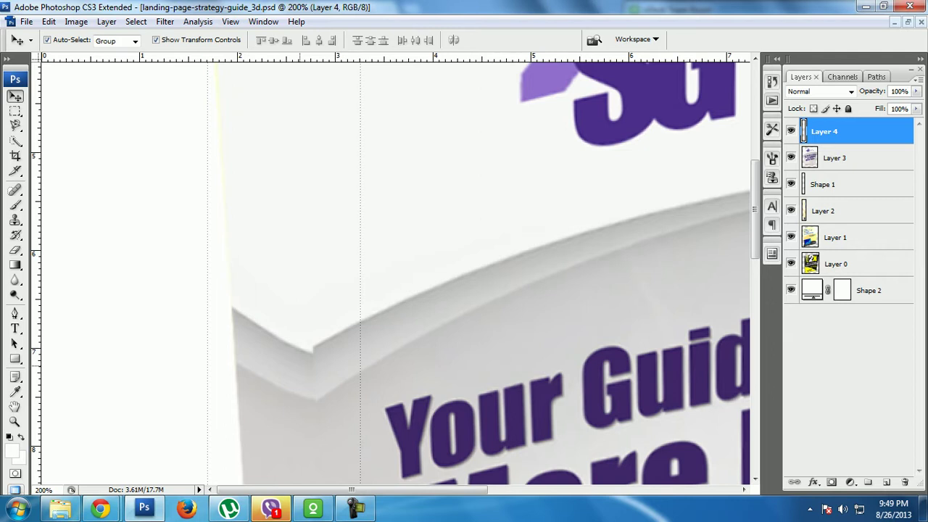
- Commit a fresh free transform on Layer 4, then open the Filter menu
key(ctrl+t)
right_click(288, 158)
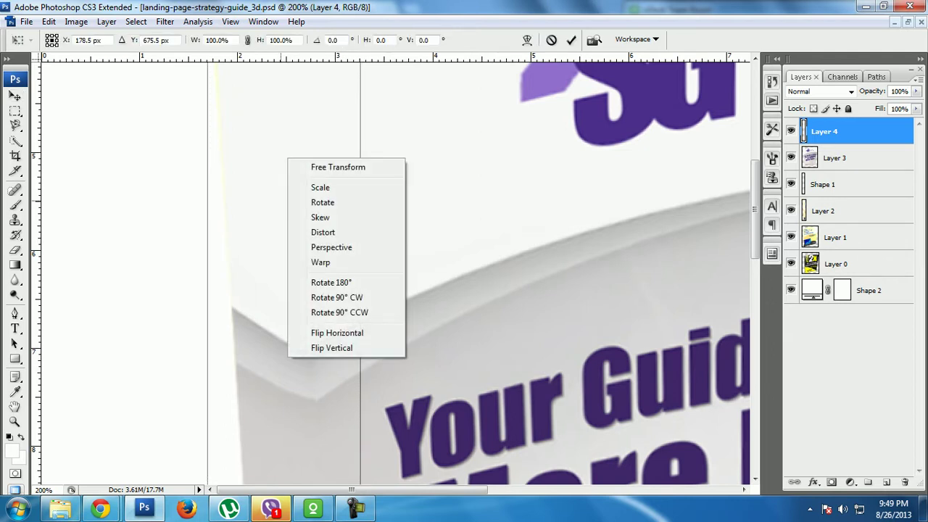
click(295, 202)
click(166, 21)
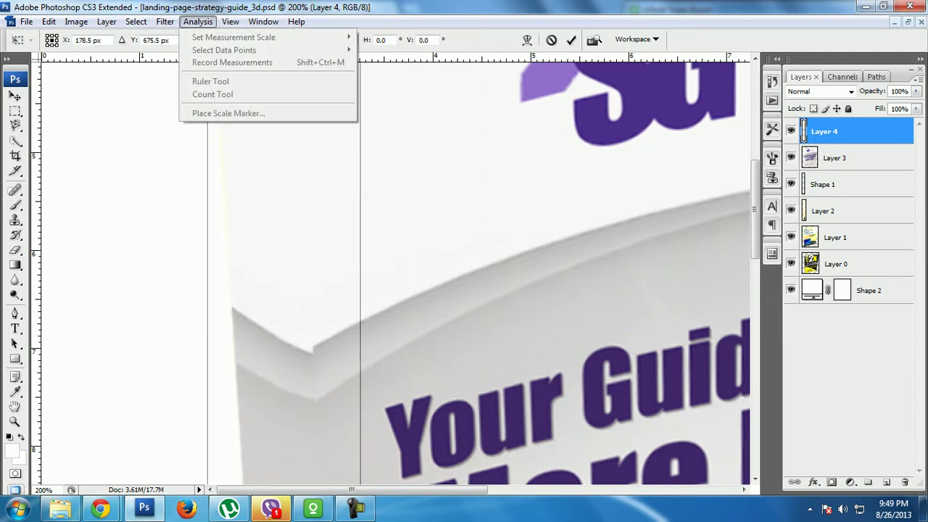
key(Escape)
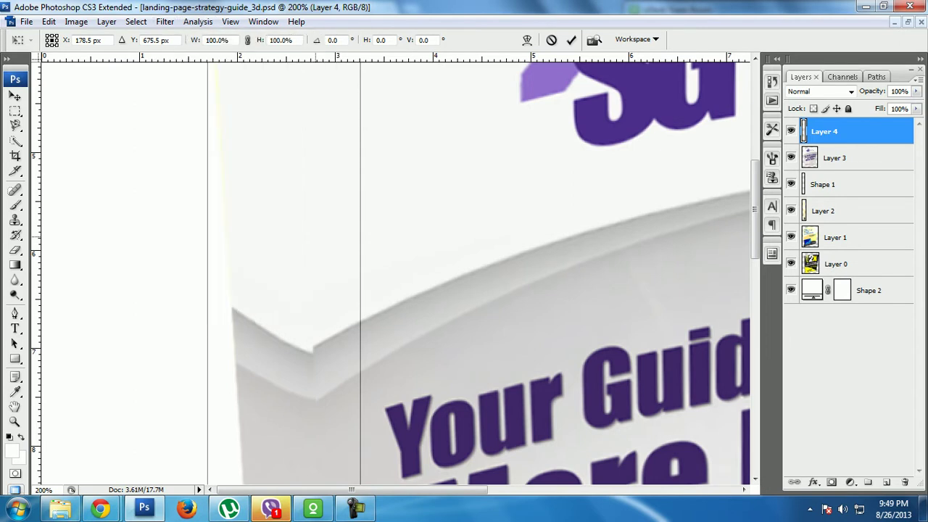
key(Return)
click(166, 21)
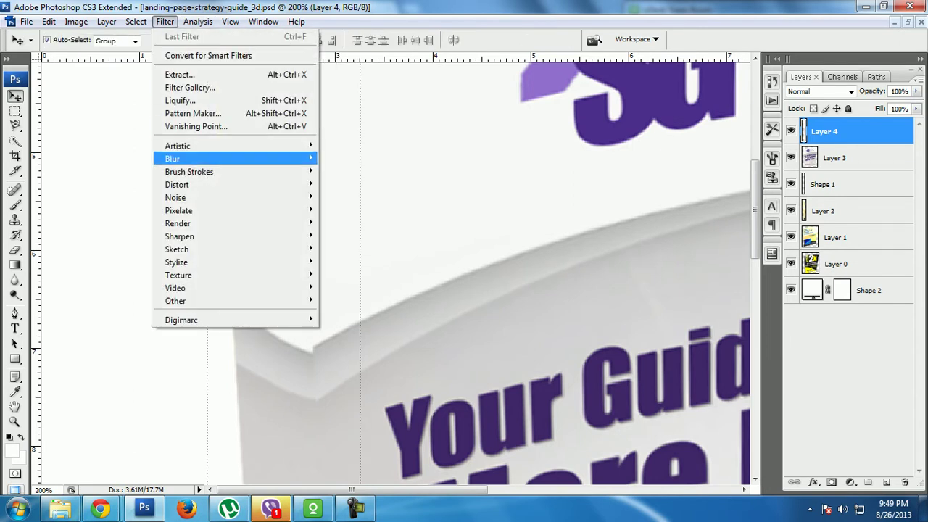
- In Liquify, use a smaller Forward Warp brush to push the strip's corner into the curve
click(182, 100)
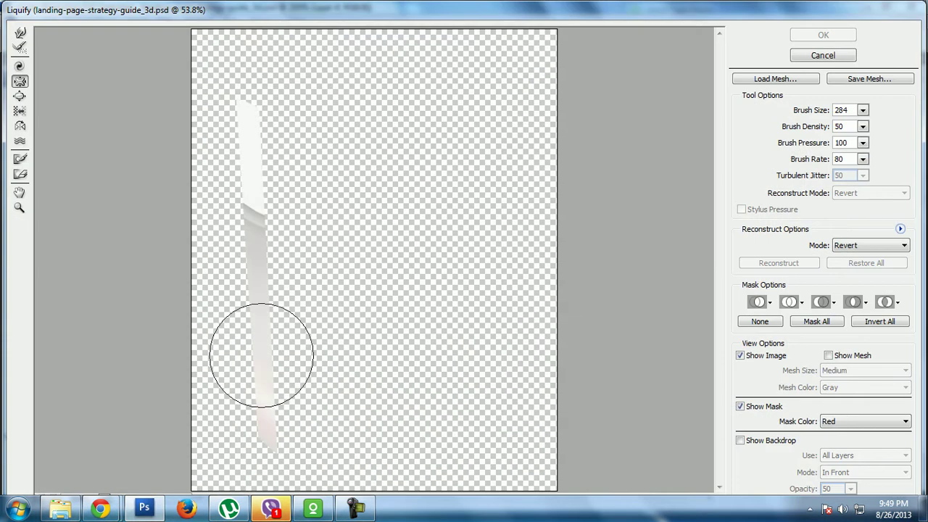
scroll(250, 179, up, 1)
scroll(250, 178, up, 2)
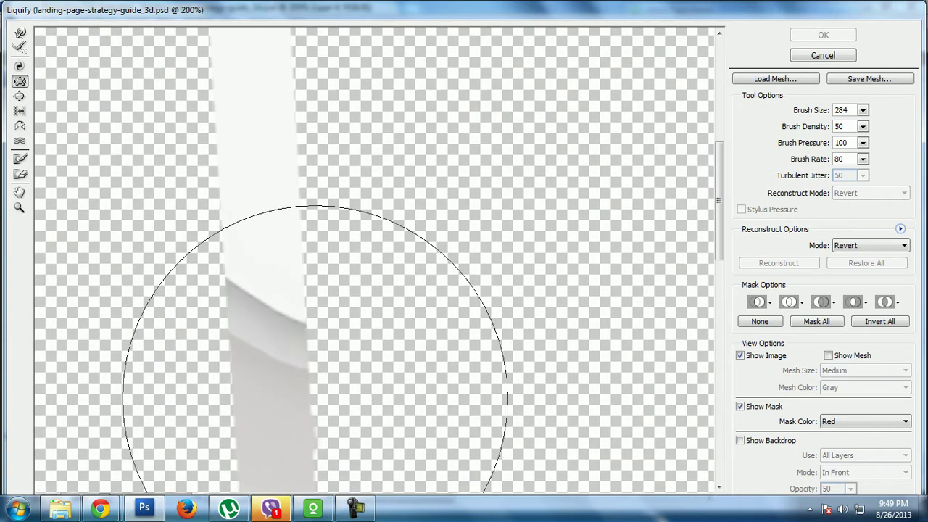
key(bracketleft)
key(bracketleft)
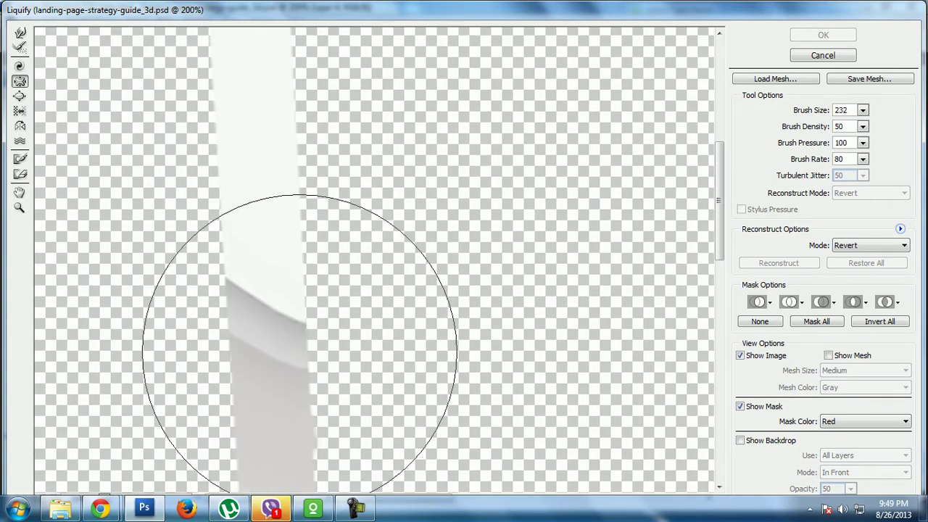
key(bracketleft)
key(bracketleft)
key(bracketleft)
key(bracketleft)
key(bracketleft)
key(bracketleft)
key(bracketleft)
key(bracketleft)
key(bracketleft)
key(bracketleft)
key(bracketleft)
drag(293, 329, 302, 322)
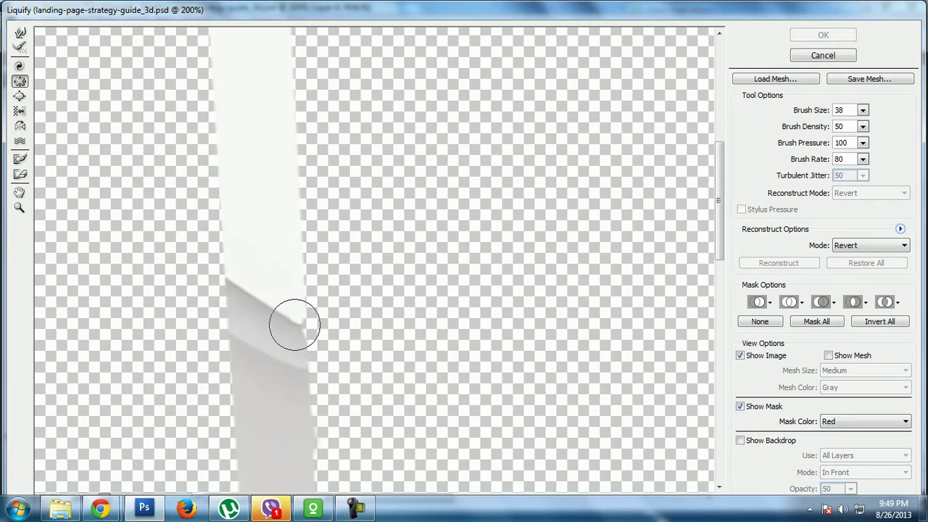
key(ctrl+z)
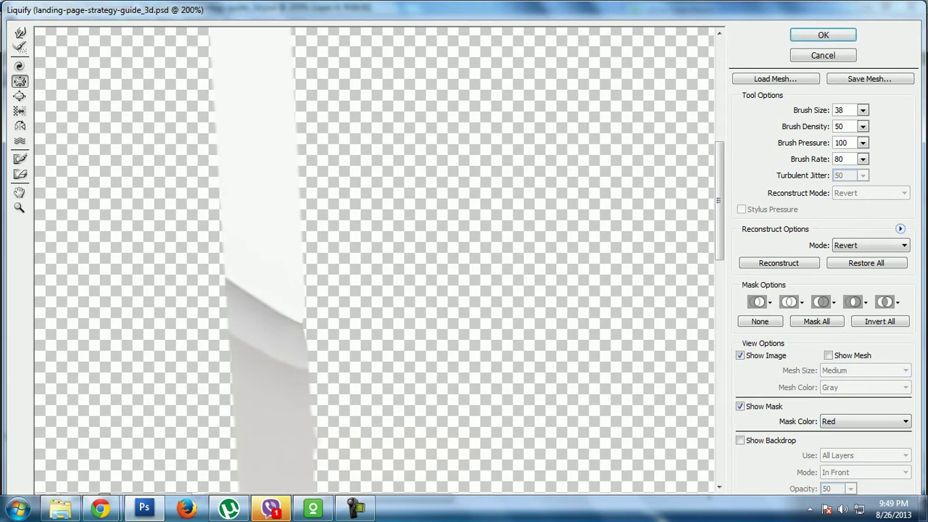
key(w)
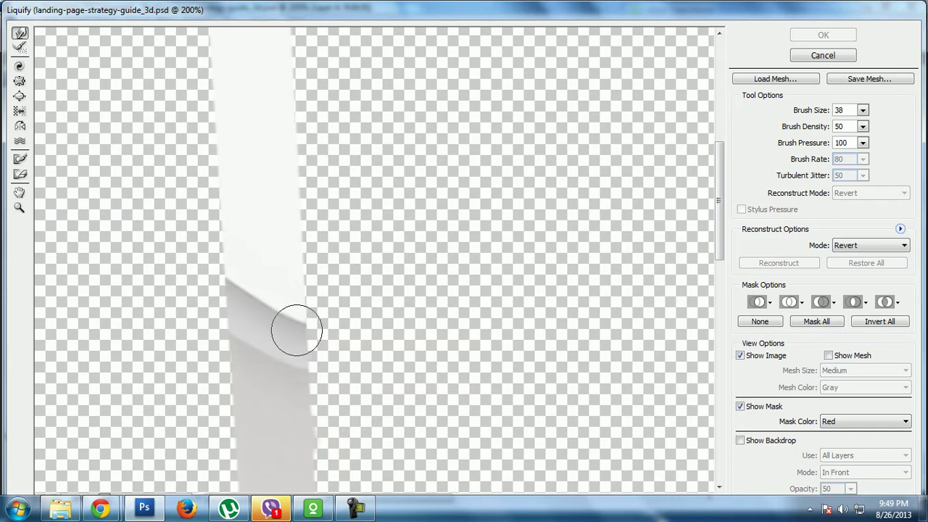
mouse_move(296, 327)
mouse_down()
mouse_move(308, 328)
mouse_move(285, 322)
mouse_up()
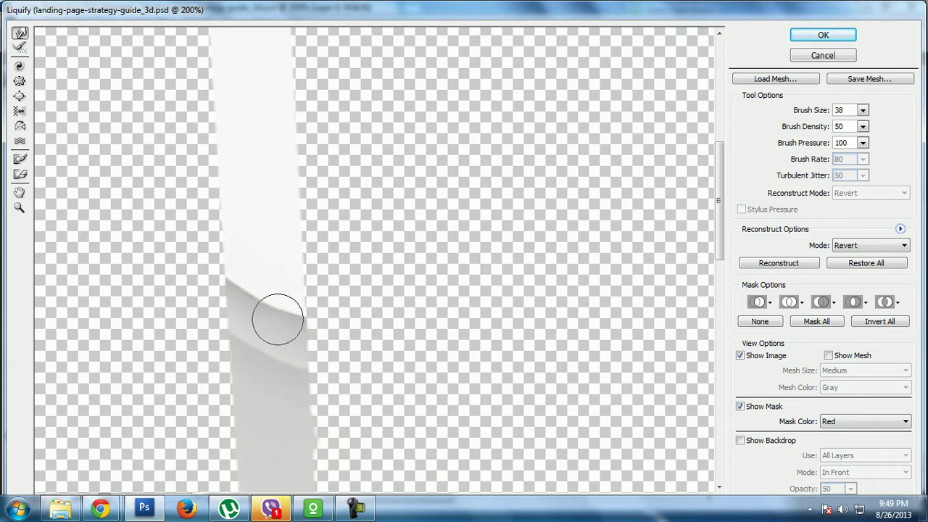
key(Return)
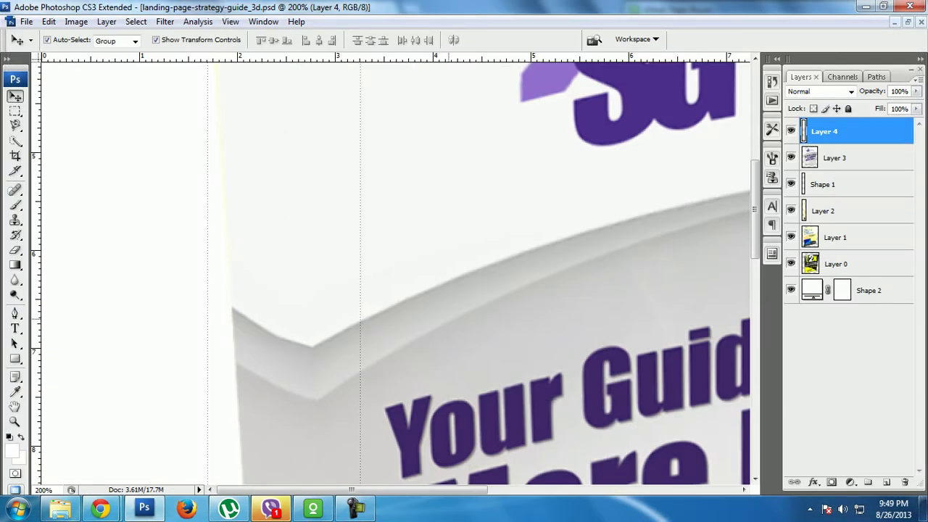
scroll(395, 272, down, 2)
key(ctrl+0)
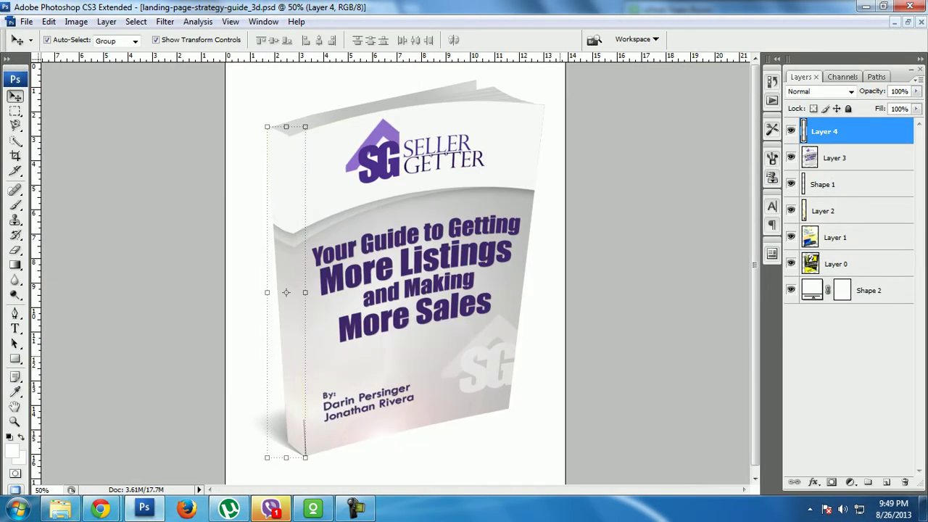
click(848, 363)
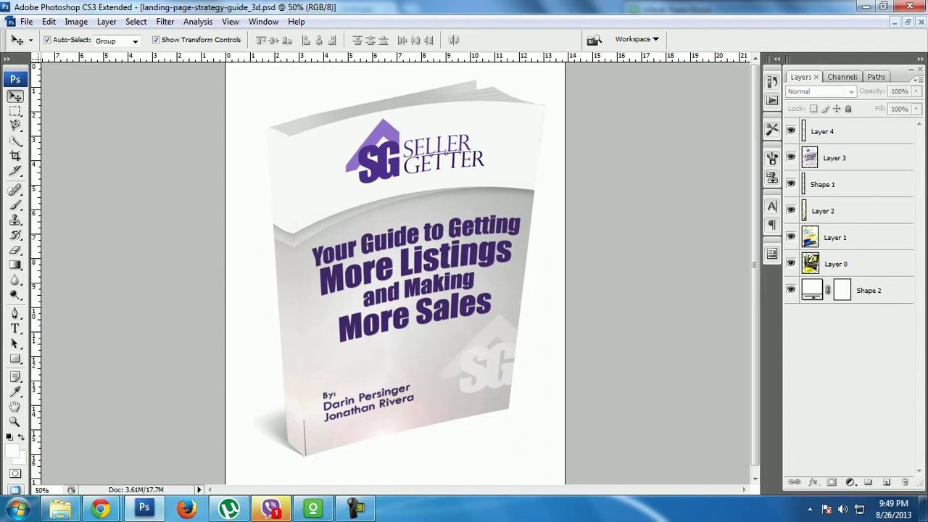
click(848, 184)
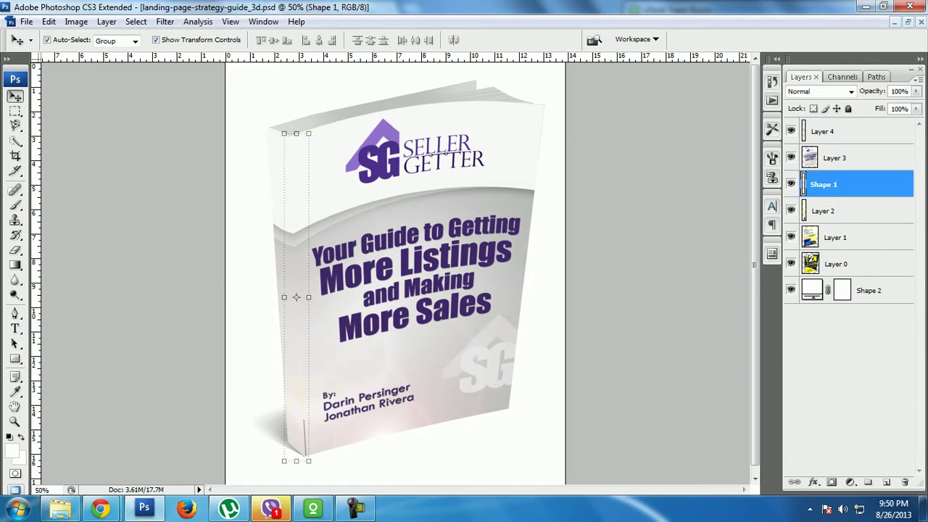
key(ctrl+plus)
key(ctrl+plus)
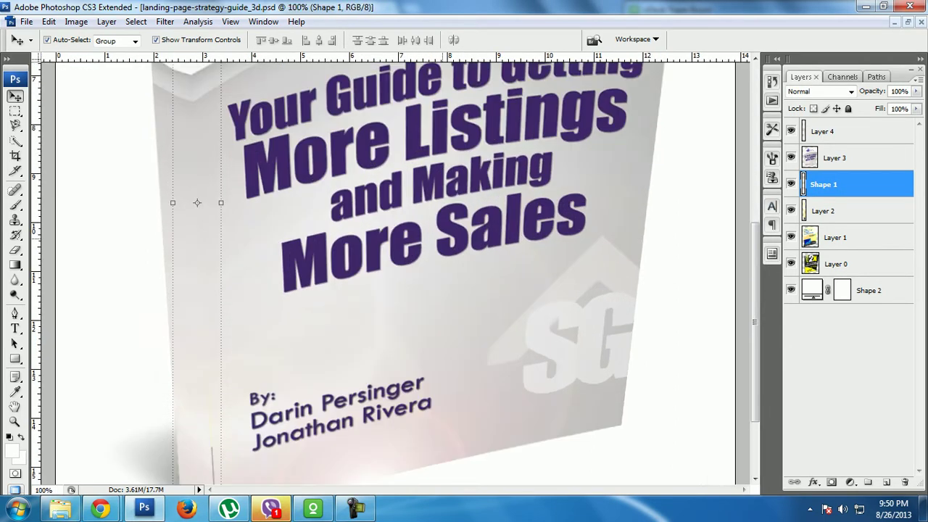
scroll(395, 268, down, 2)
click(791, 184)
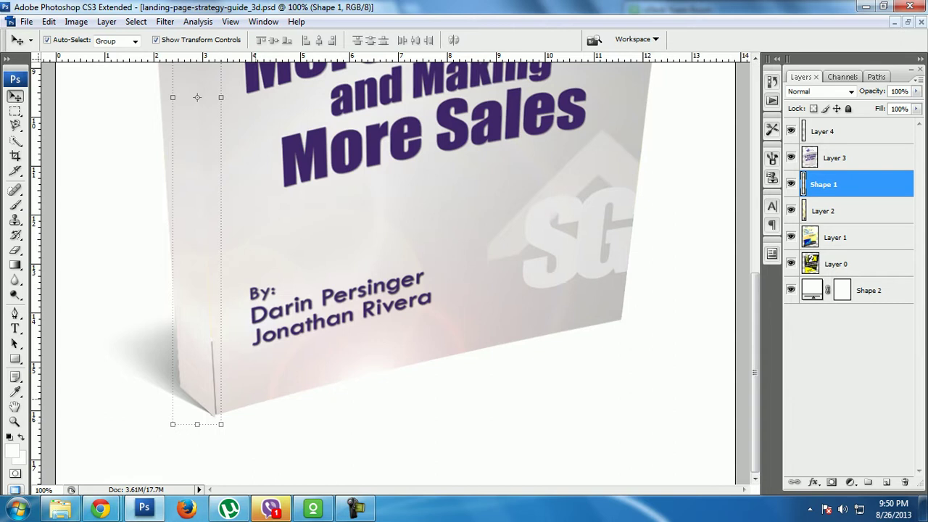
click(824, 131)
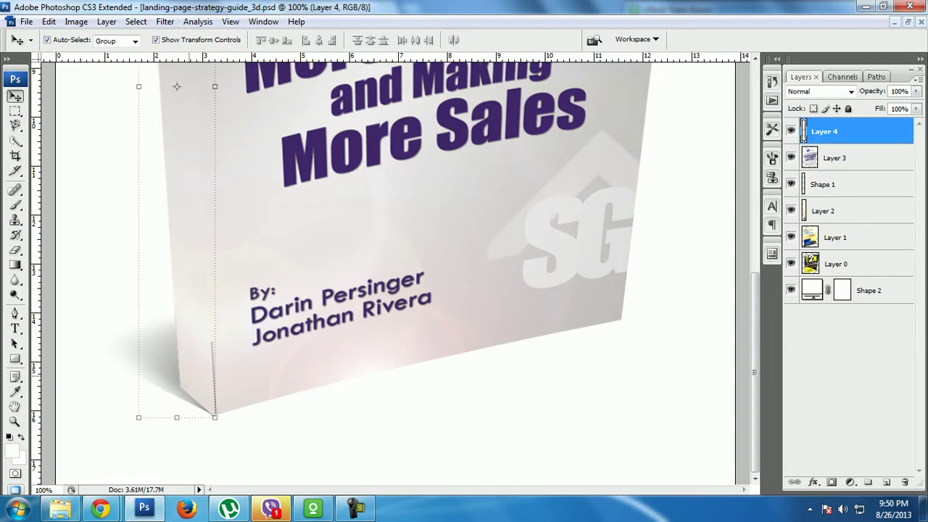
key(ctrl+plus)
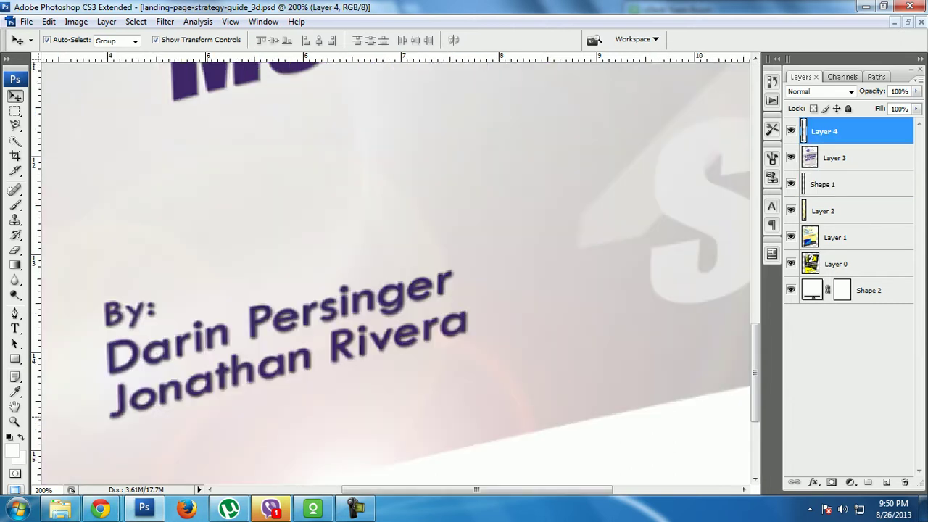
drag(167, 377, 478, 167)
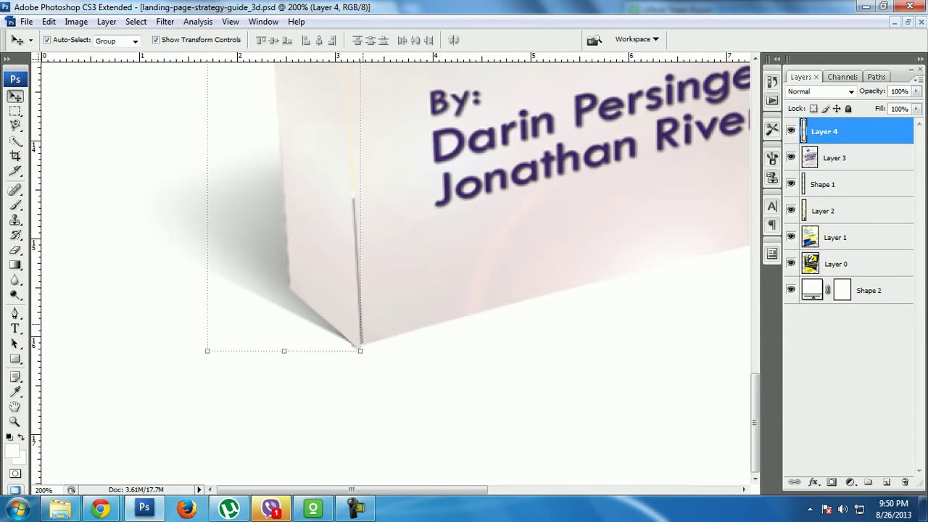
key(ctrl+t)
- Skew and slightly widen the Layer 4 spine strip by nudging its right and left edges
right_click(348, 126)
click(381, 184)
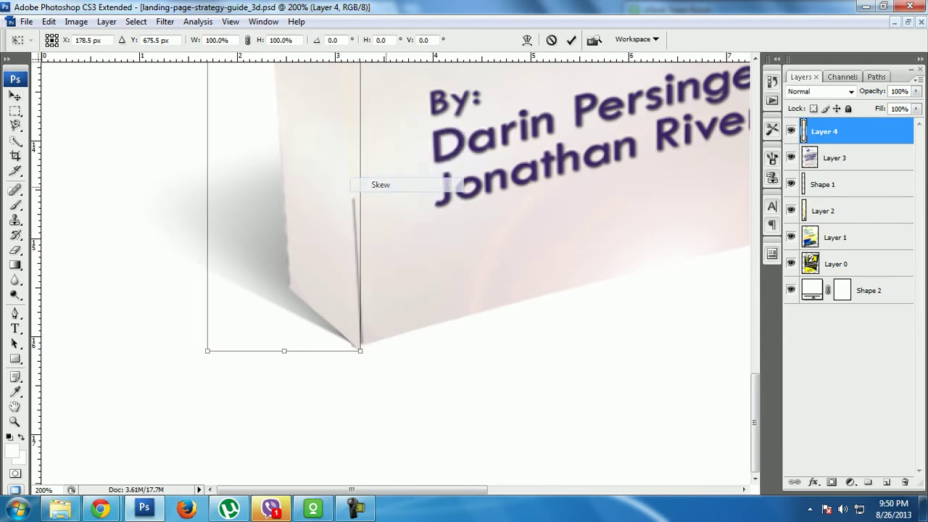
drag(361, 62, 361, 64)
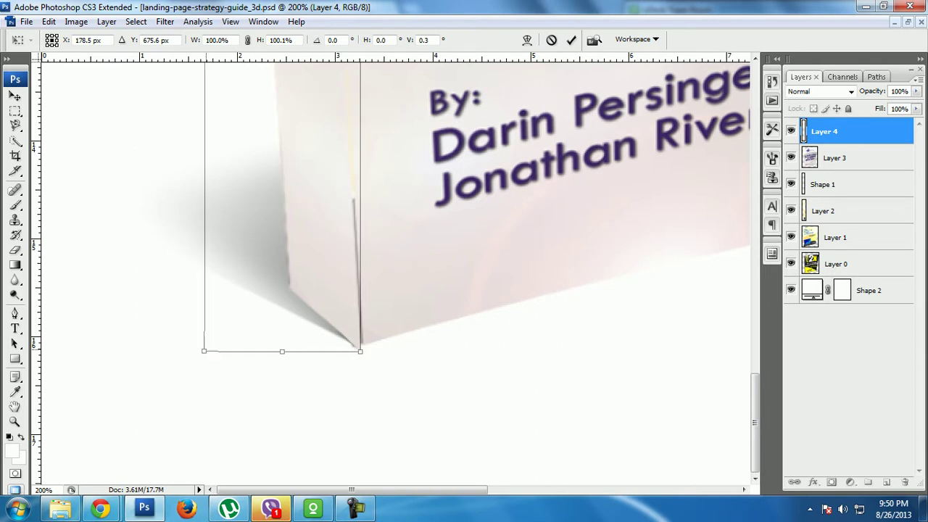
drag(207, 218, 204, 217)
scroll(392, 253, up, 3)
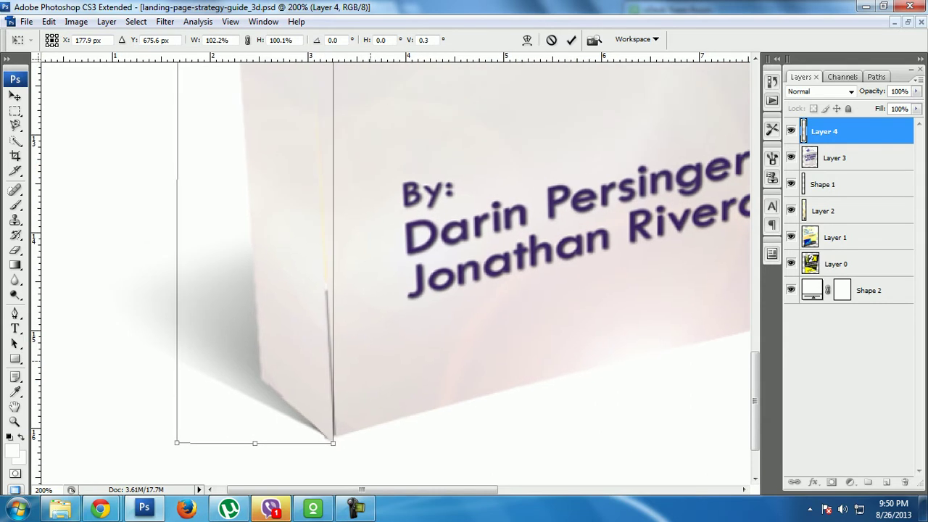
key(Return)
key(ctrl+t)
drag(333, 254, 337, 254)
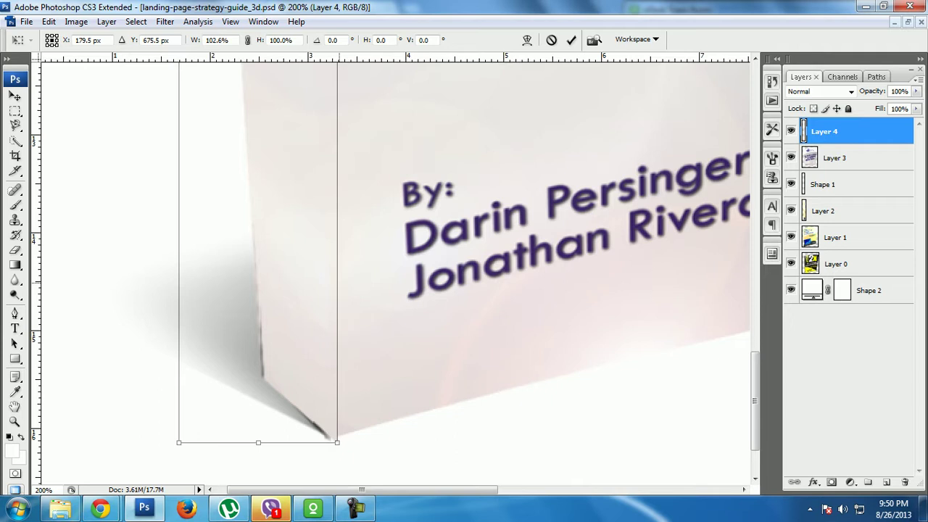
key(Return)
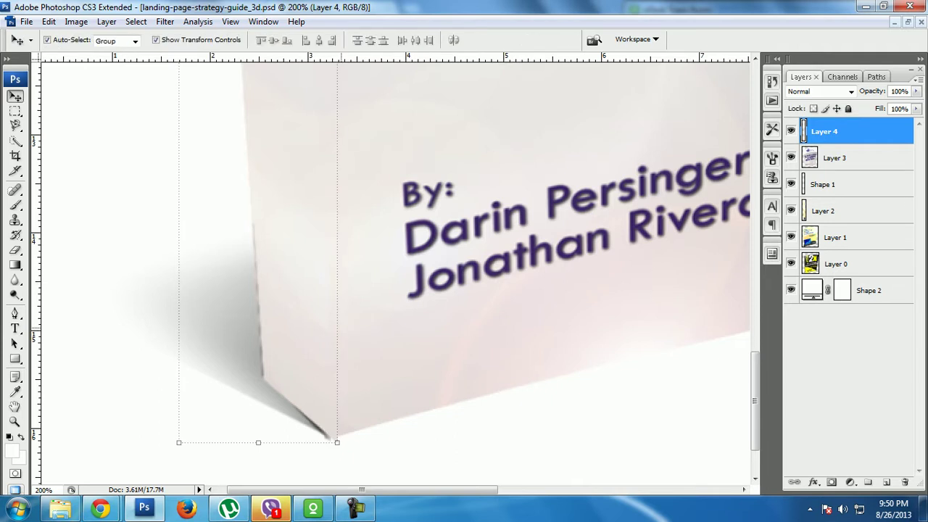
- Skew the strip's bottom so its bottom-right corner meets the book's lower corner
key(ctrl+t)
right_click(330, 138)
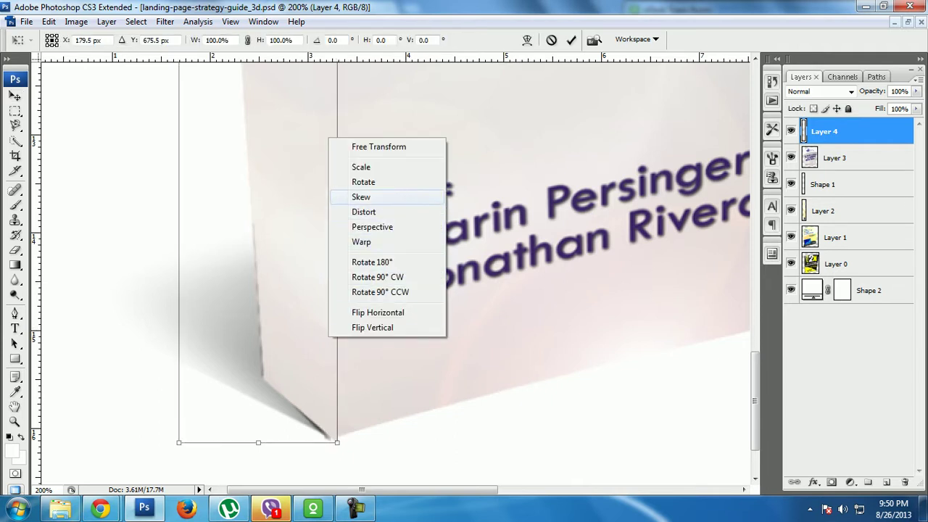
click(361, 196)
drag(258, 442, 256, 442)
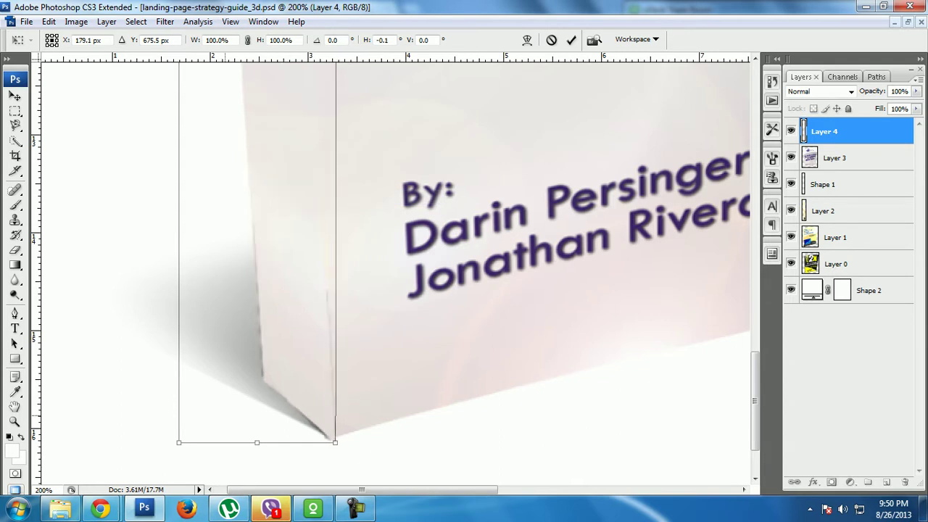
drag(178, 179, 176, 179)
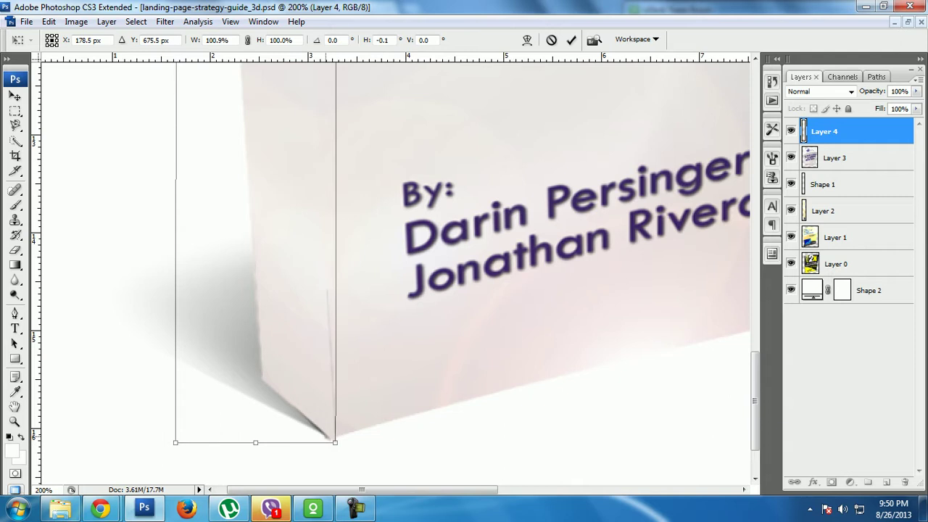
drag(335, 442, 335, 447)
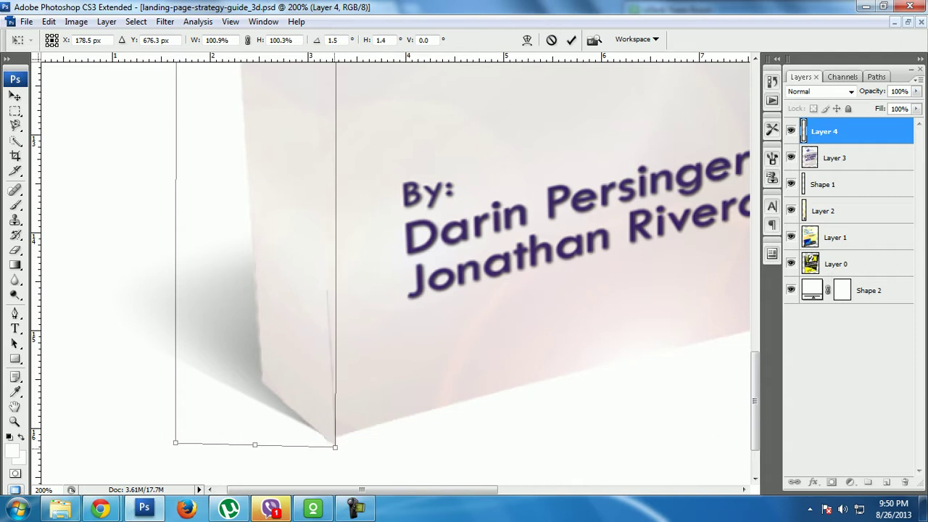
key(Return)
- Check the corner up close, then select Layer 3, the cover artwork
key(ctrl+plus)
key(ctrl+minus)
click(426, 460)
click(427, 429)
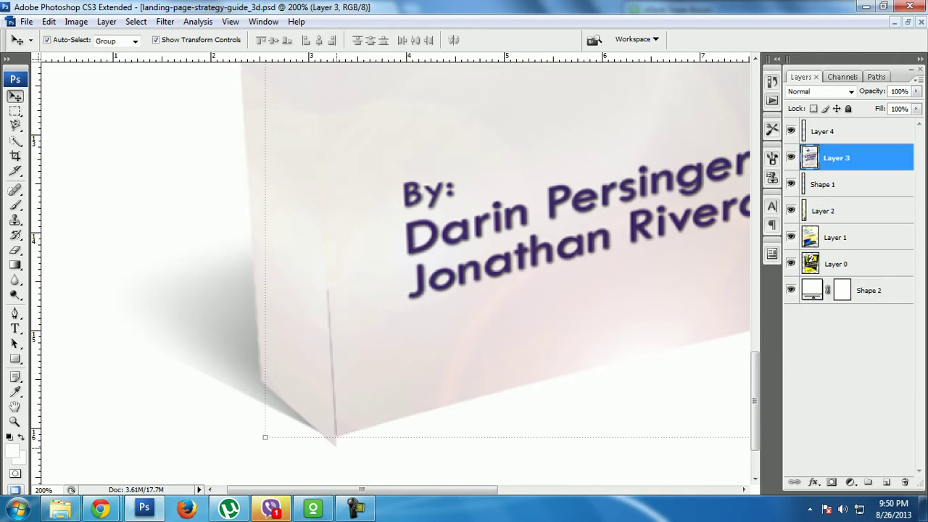
- Warp Layer 3's bottom-left corner down to the cover's bottom edge and commit it
key(ctrl+t)
right_click(342, 217)
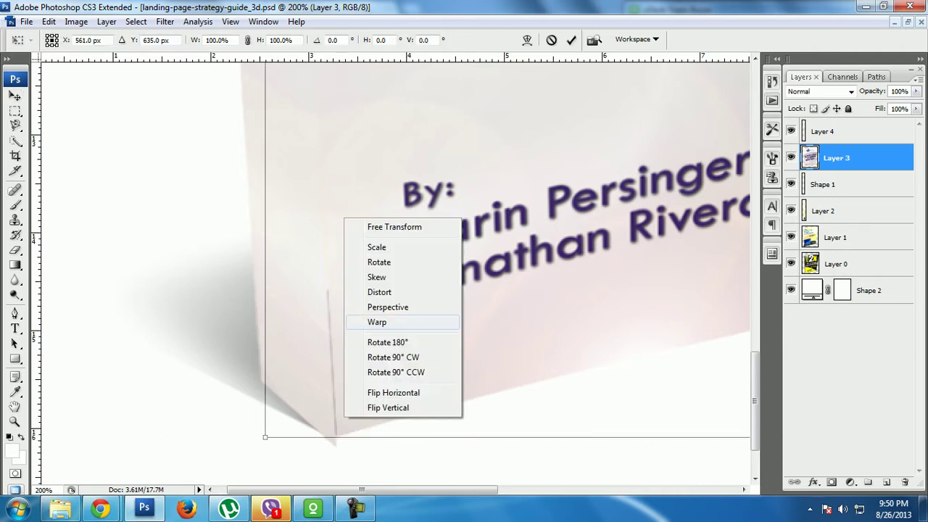
click(377, 322)
drag(265, 438, 263, 445)
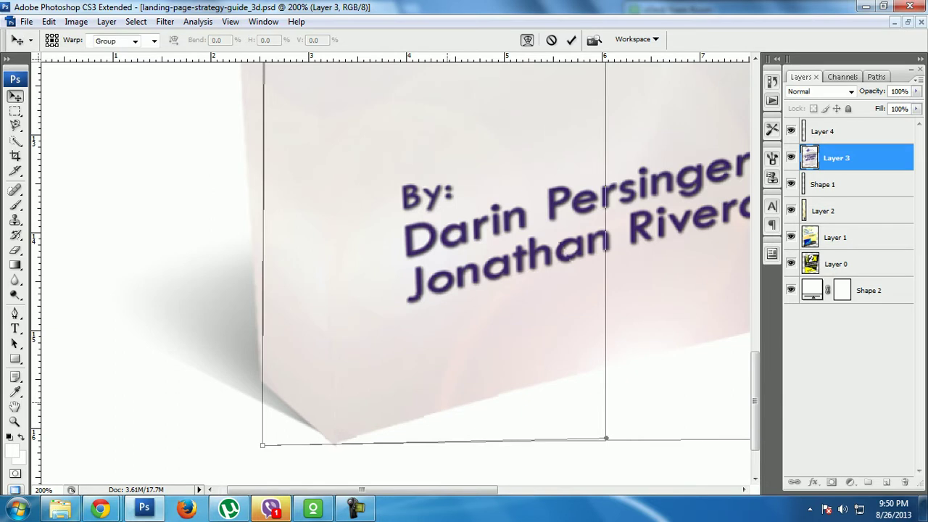
key(Return)
key(ctrl+minus)
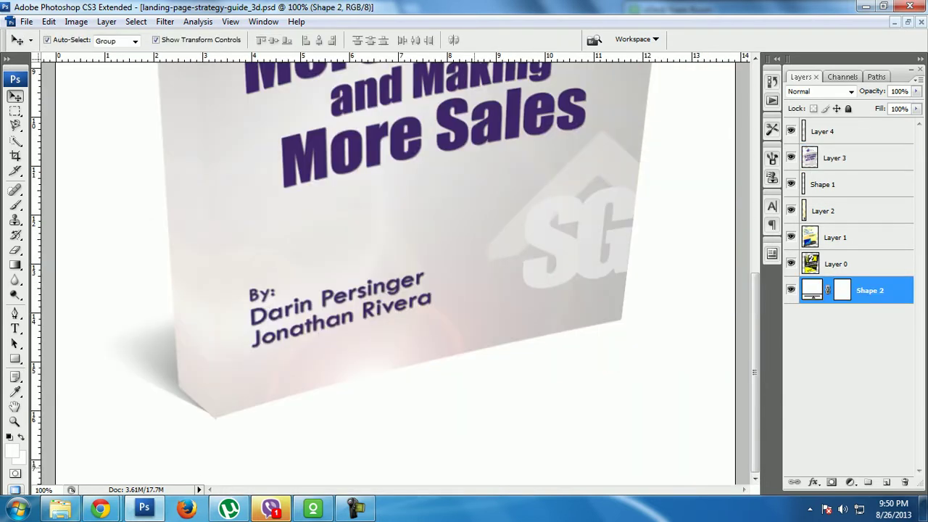
key(ctrl+minus)
key(ctrl+plus)
key(ctrl+plus)
scroll(578, 314, up, 5)
click(578, 315)
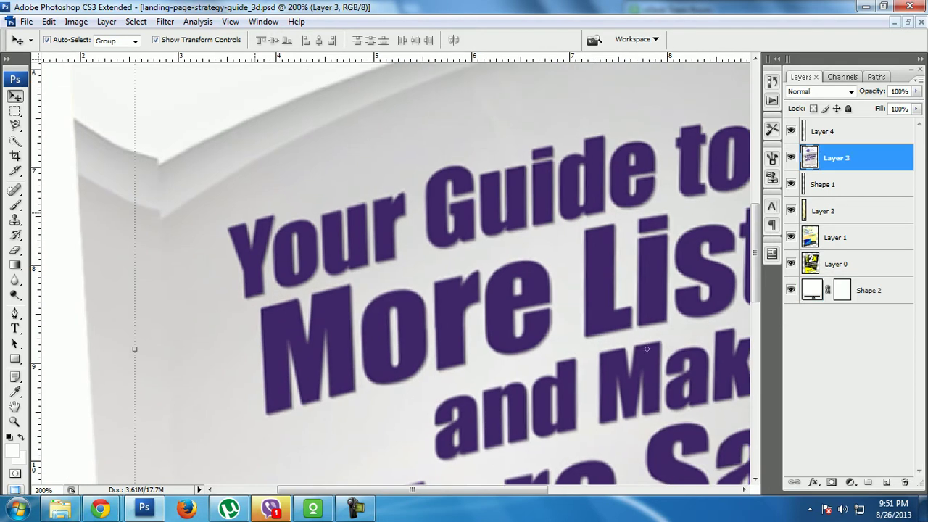
- Warp the cover's top-left corner up to follow the book's curved top edge
key(ctrl+t)
right_click(197, 170)
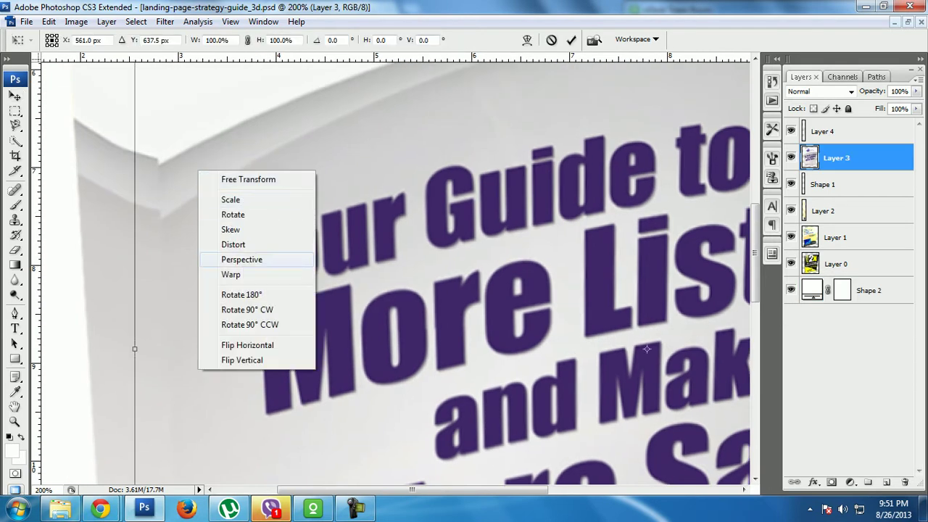
click(224, 275)
drag(135, 110, 134, 97)
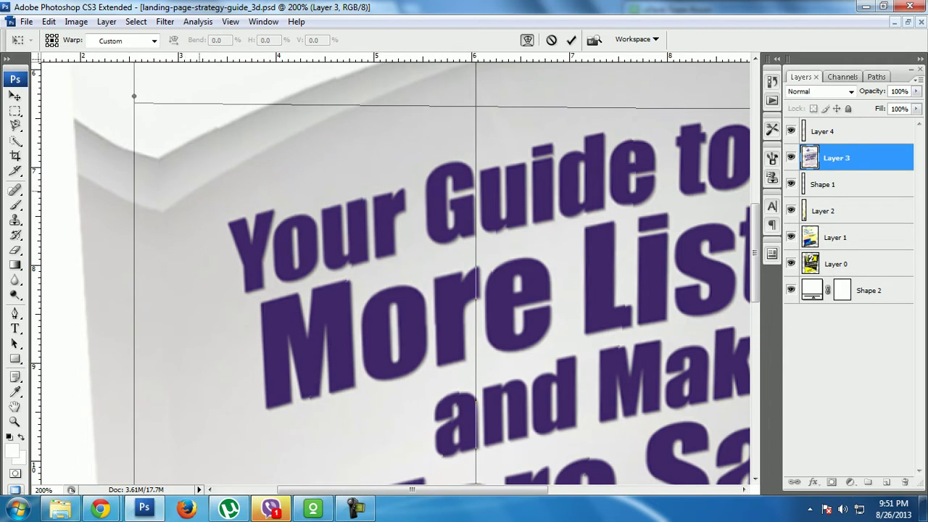
key(ctrl+minus)
scroll(395, 276, down, 3)
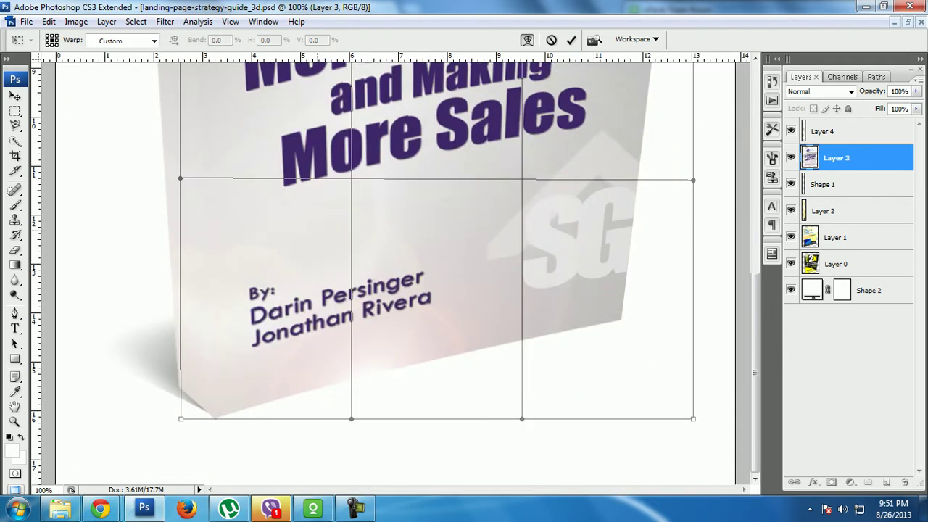
key(ctrl+minus)
key(ctrl+minus)
- Commit the top-left cover warp and zoom in closer on the cover
key(Return)
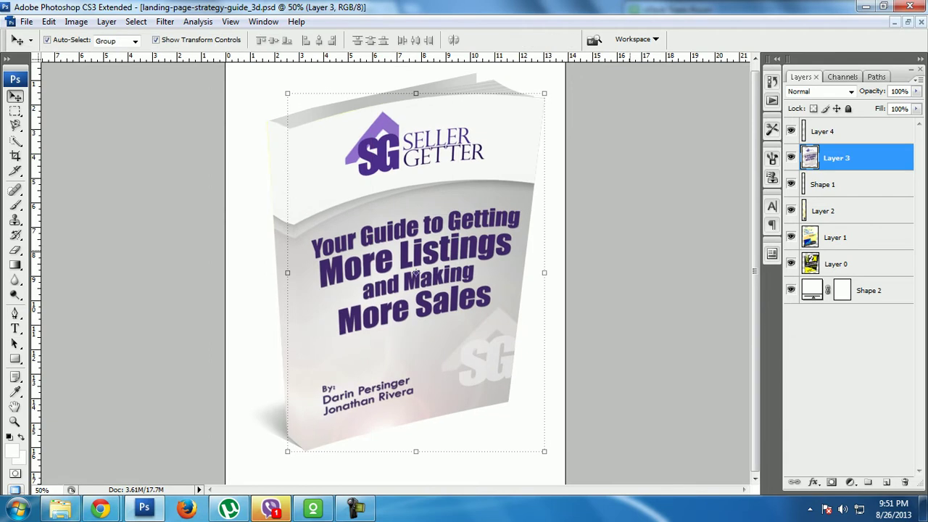
key(ctrl+plus)
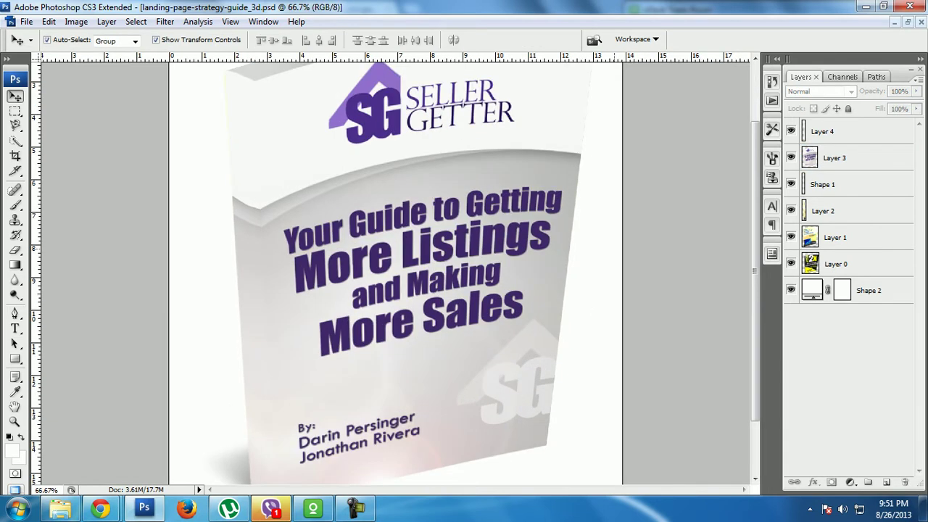
key(ctrl+plus)
scroll(395, 274, up, 2)
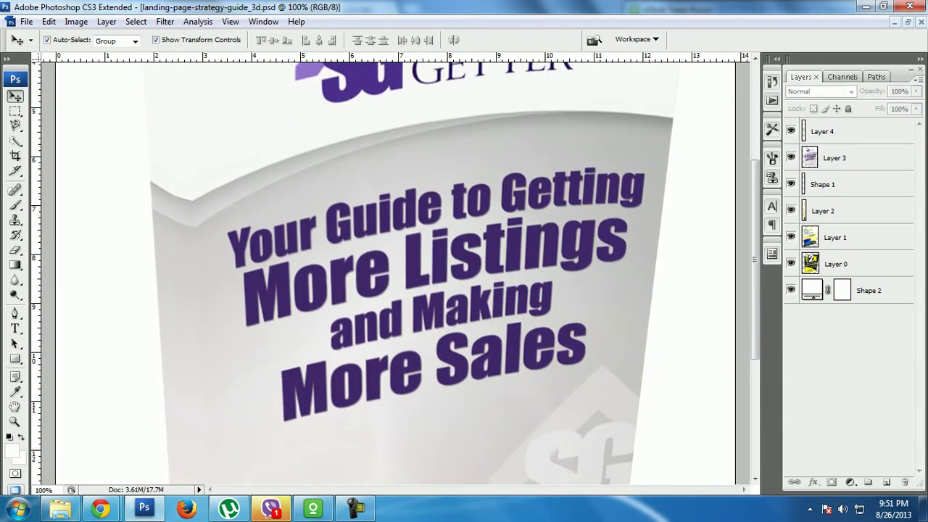
- Hide Layers 1 and 2, toggle Layer 0 off and on, and reselect Layer 3
click(791, 237)
scroll(395, 274, up, 4)
scroll(395, 274, up, 2)
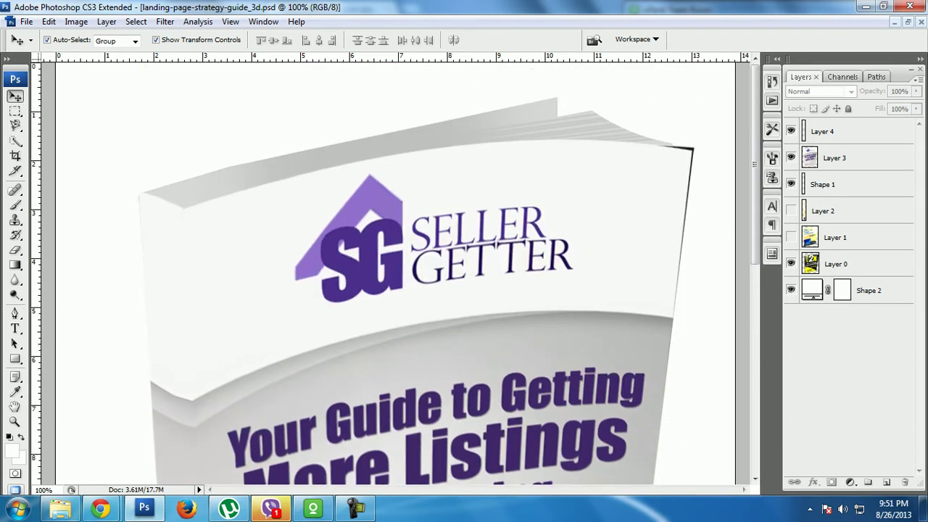
click(791, 264)
click(791, 264)
click(835, 157)
click(671, 135)
click(674, 171)
click(676, 135)
click(676, 171)
- Warp the cover's top-right corner out to meet the book's right edge, then zoom out
key(ctrl+t)
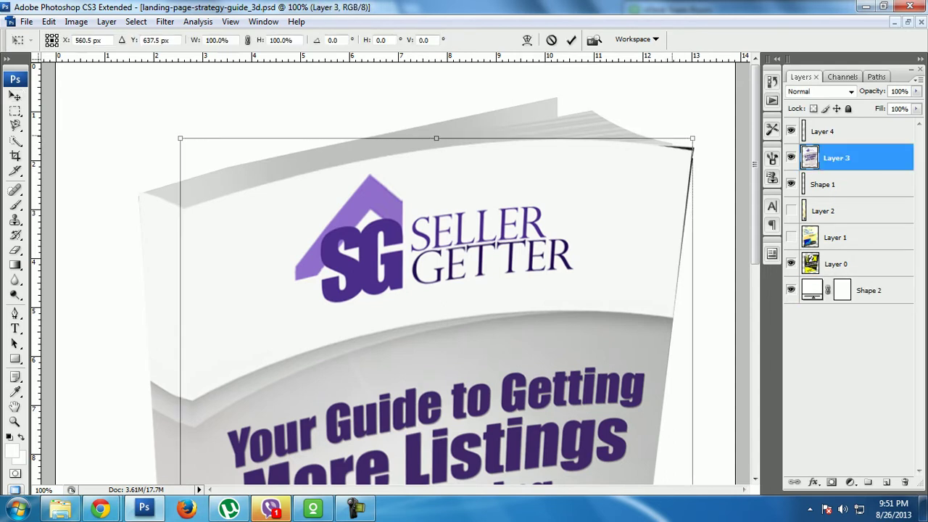
right_click(670, 173)
click(696, 276)
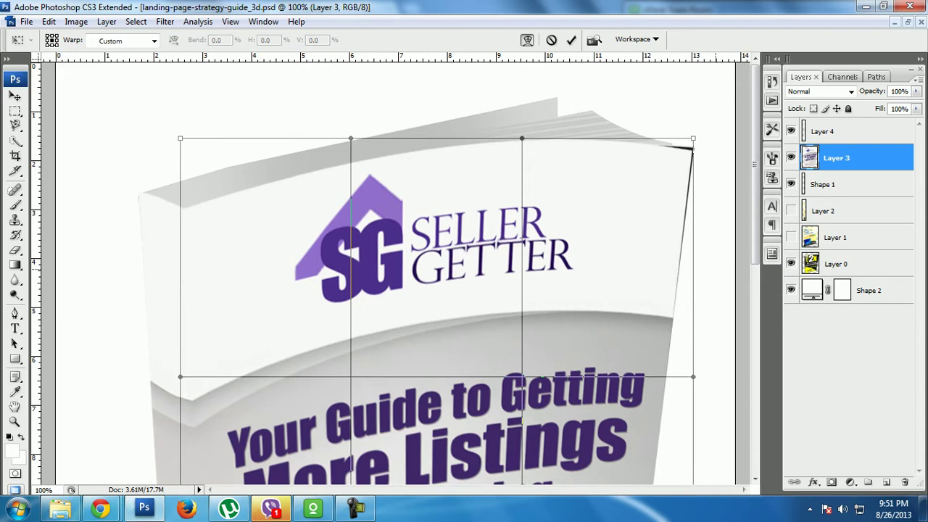
key(ctrl+equal)
scroll(395, 272, up, 5)
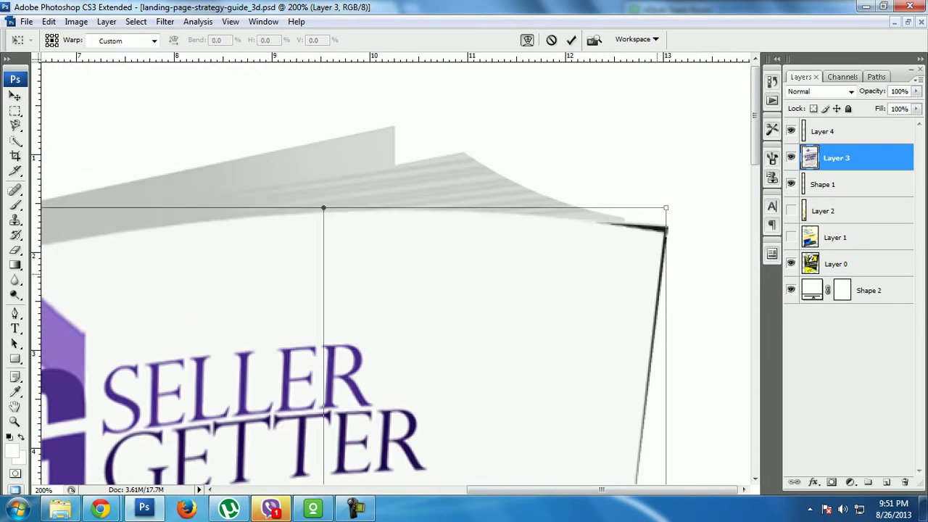
drag(667, 205, 670, 202)
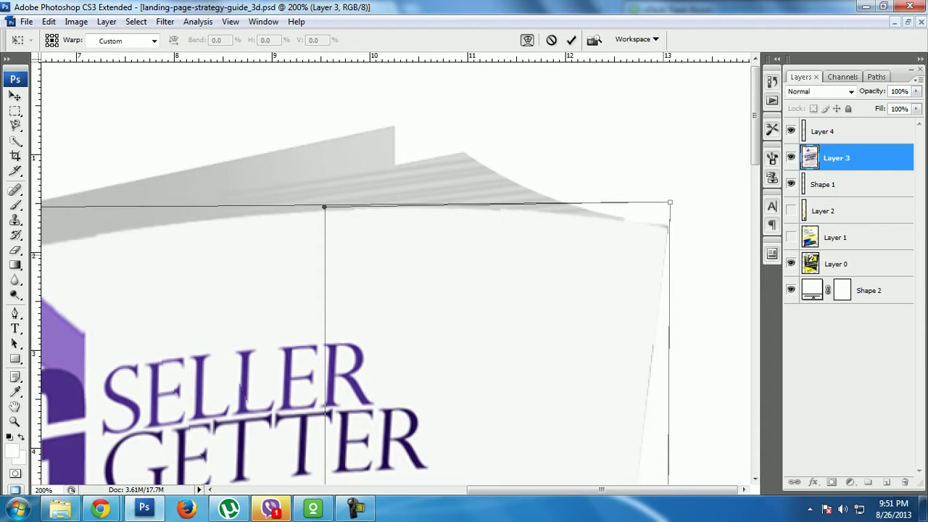
drag(670, 203, 674, 200)
key(Return)
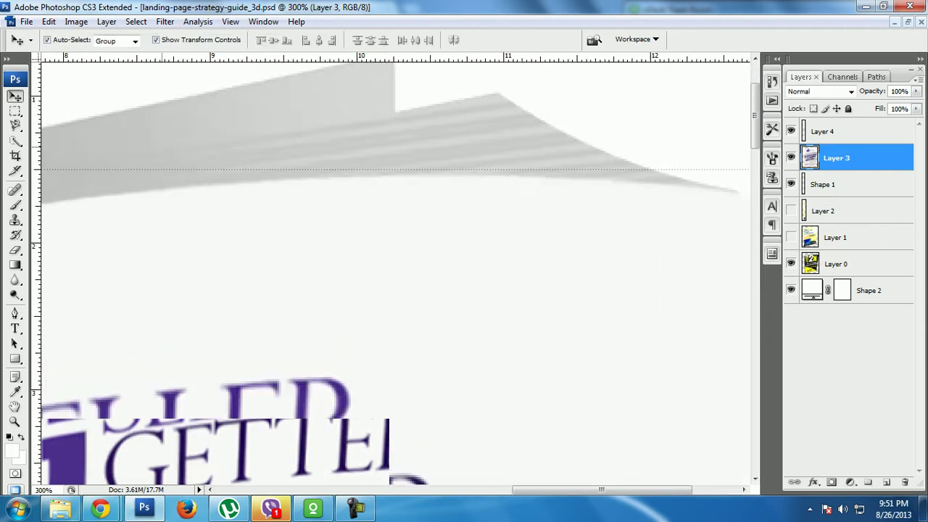
key(ctrl+minus)
key(ctrl+minus)
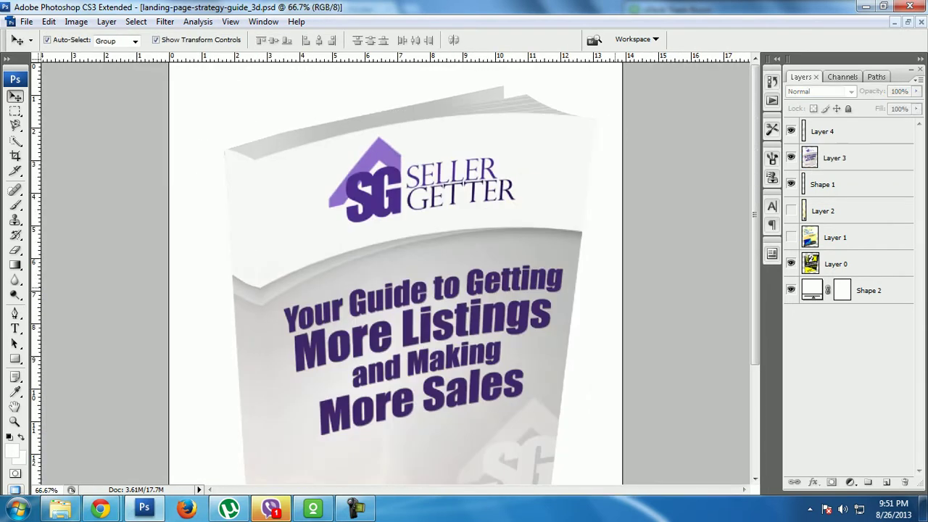
scroll(395, 276, down, 3)
key(ctrl+minus)
key(ctrl+minus)
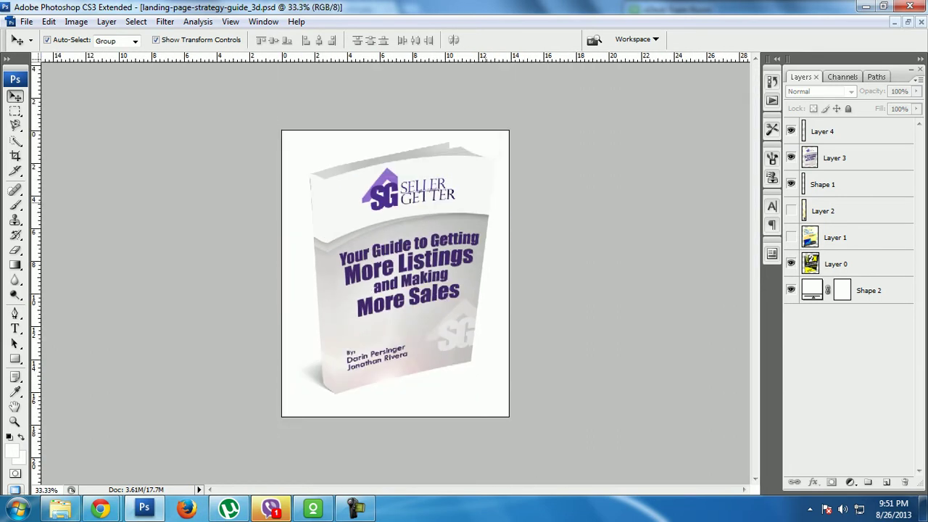
click(790, 290)
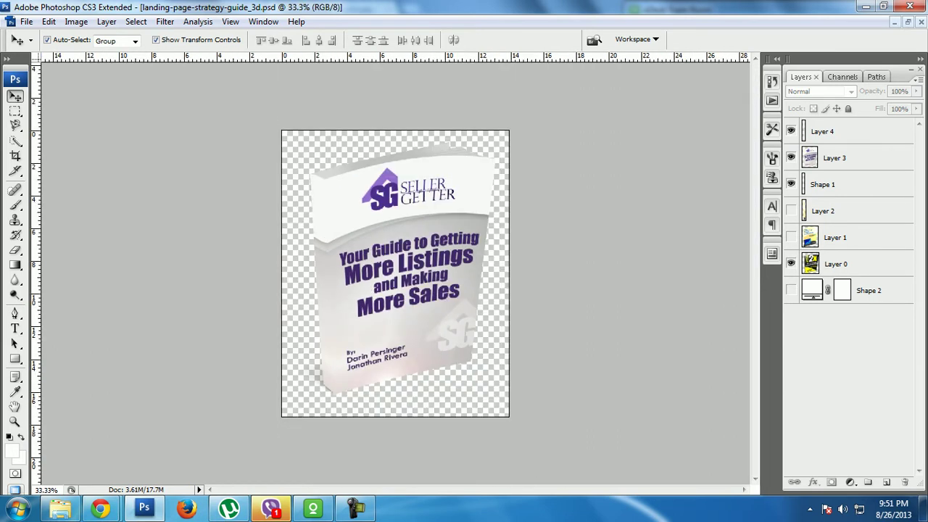
key(ctrl+plus)
key(ctrl+plus)
key(ctrl+plus)
key(ctrl+plus)
scroll(395, 274, left, 5)
scroll(396, 273, down, 3)
scroll(395, 273, down, 1)
scroll(395, 273, up, 3)
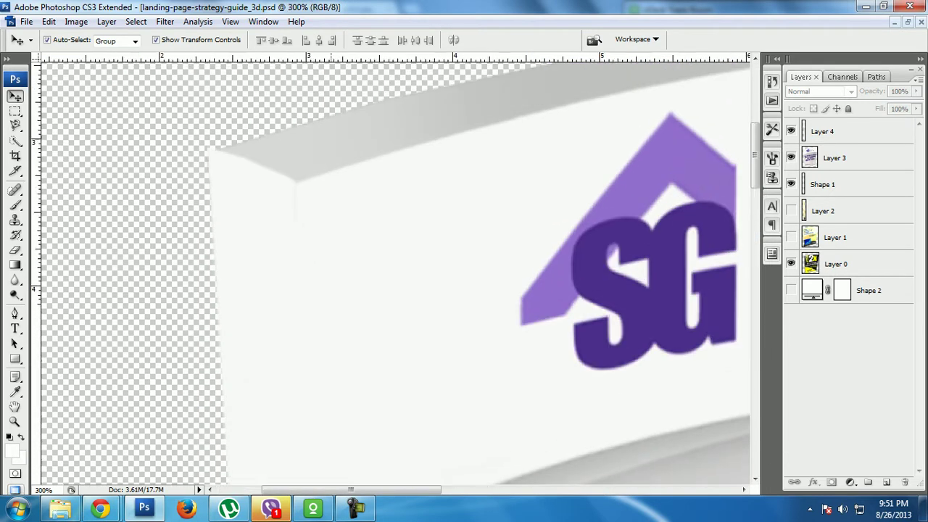
key(ctrl+plus)
key(ctrl+minus)
key(ctrl+minus)
key(ctrl+minus)
click(790, 290)
scroll(395, 274, down, 1)
scroll(395, 274, down, 3)
key(ctrl+minus)
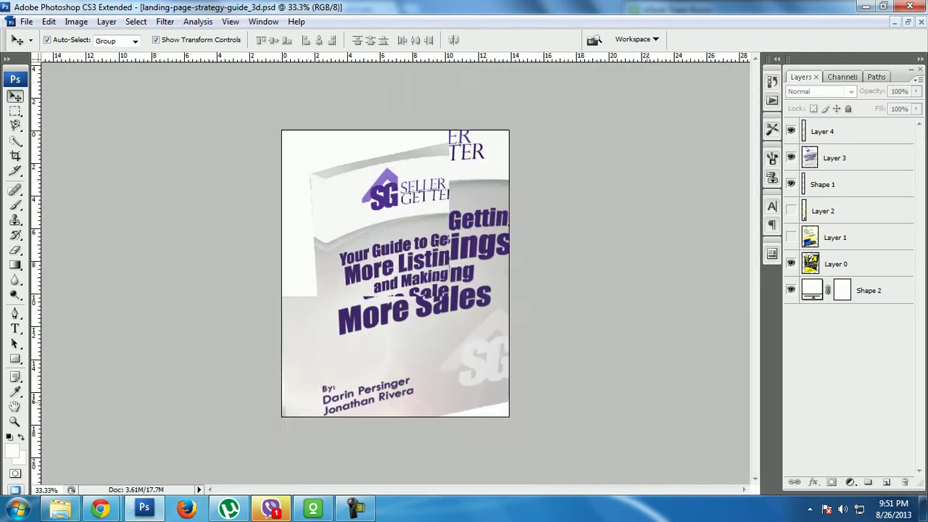
key(ctrl+plus)
scroll(395, 273, down, 3)
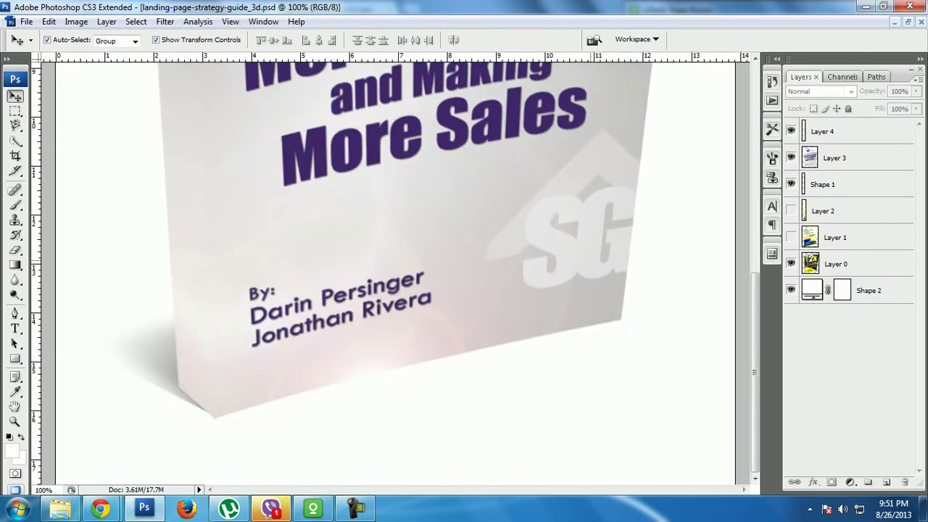
key(ctrl+minus)
key(ctrl+minus)
key(ctrl+minus)
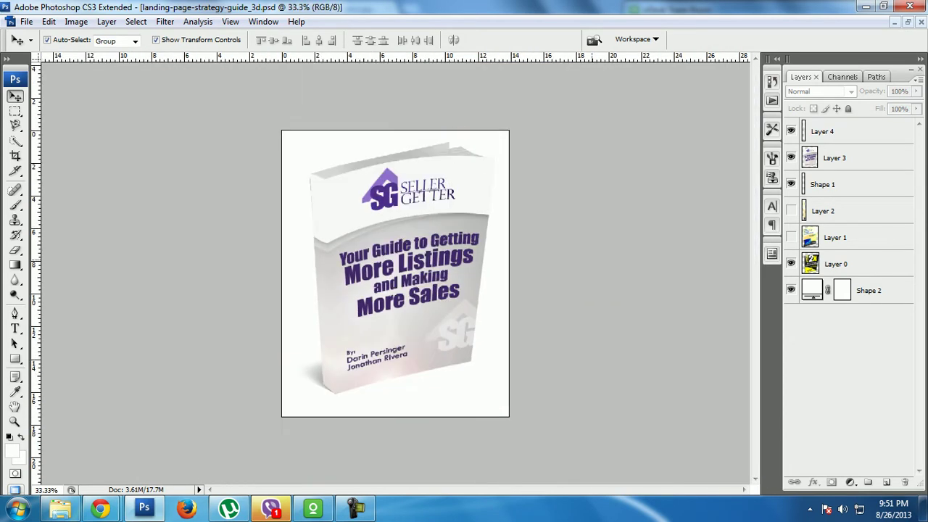
key(ctrl+plus)
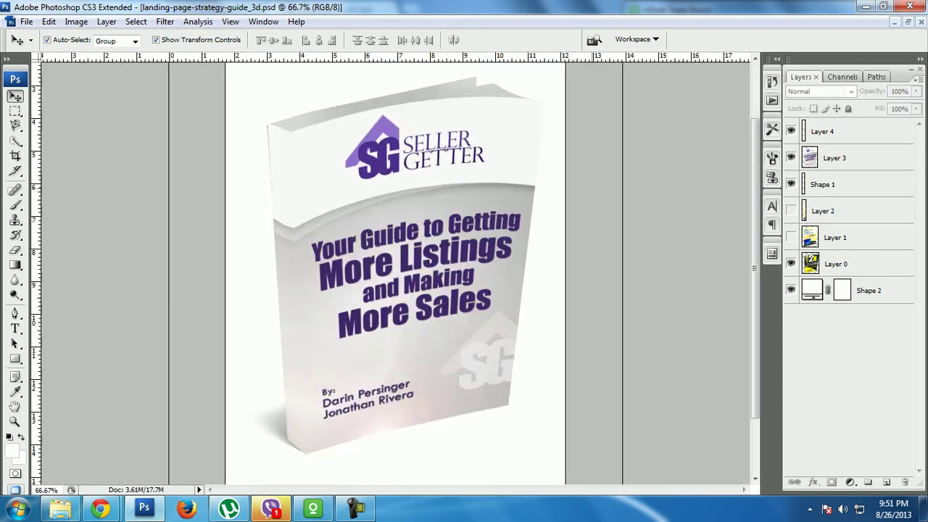
key(ctrl+plus)
key(ctrl+plus)
scroll(395, 273, up, 3)
scroll(395, 273, up, 2)
key(ctrl+plus)
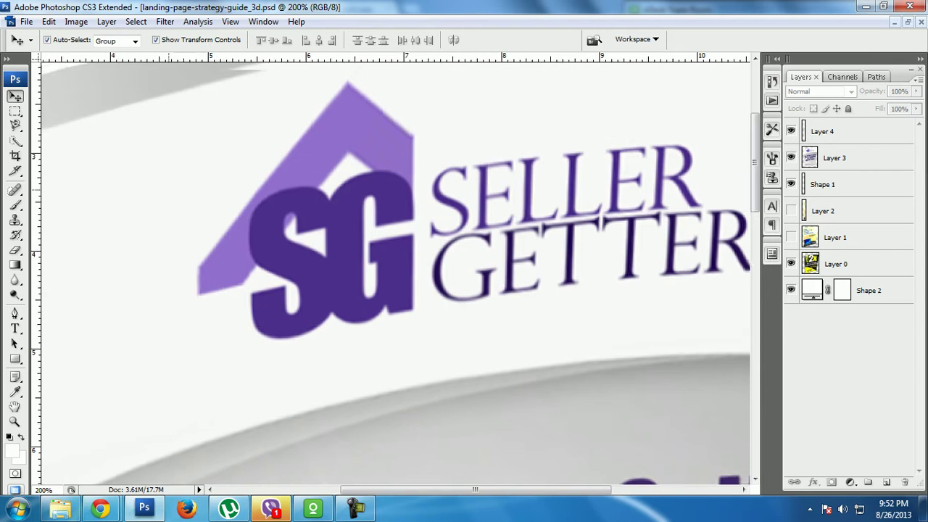
key(ctrl+plus)
scroll(396, 273, down, 2)
- Select Layer 0 and hide the white Shape 2 background so the book sits on transparency
click(824, 131)
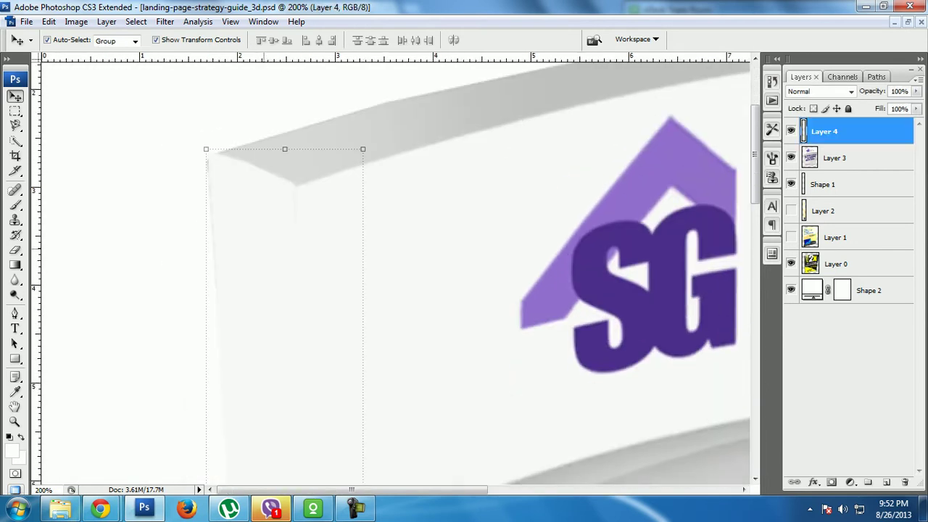
click(838, 264)
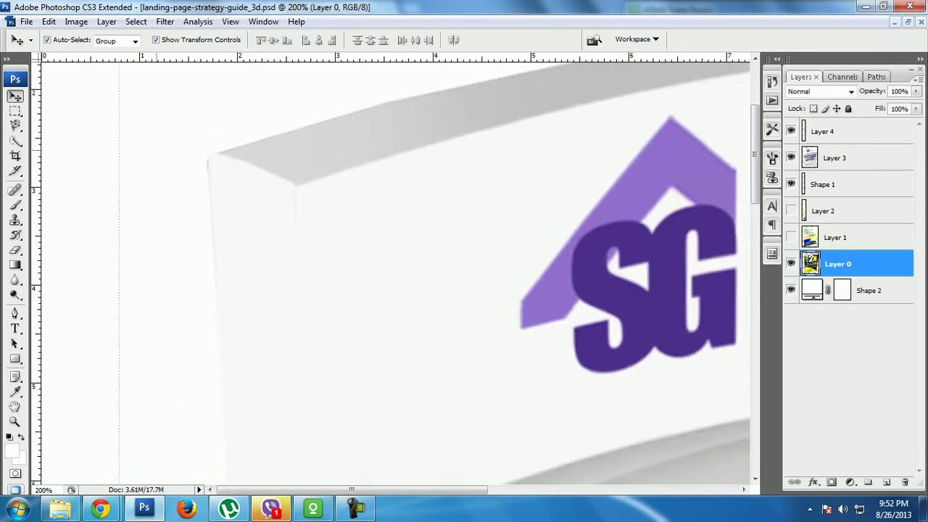
key(e)
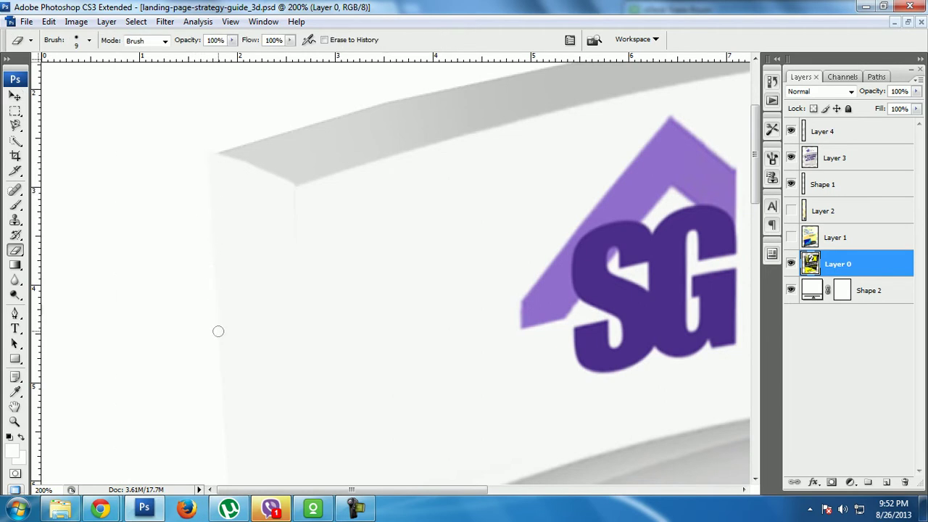
key(ctrl+minus)
key(ctrl+minus)
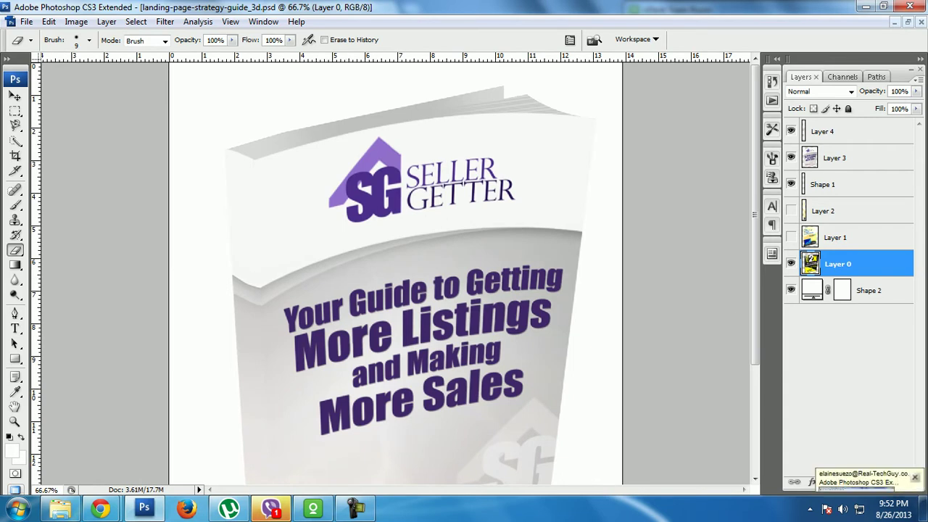
click(791, 290)
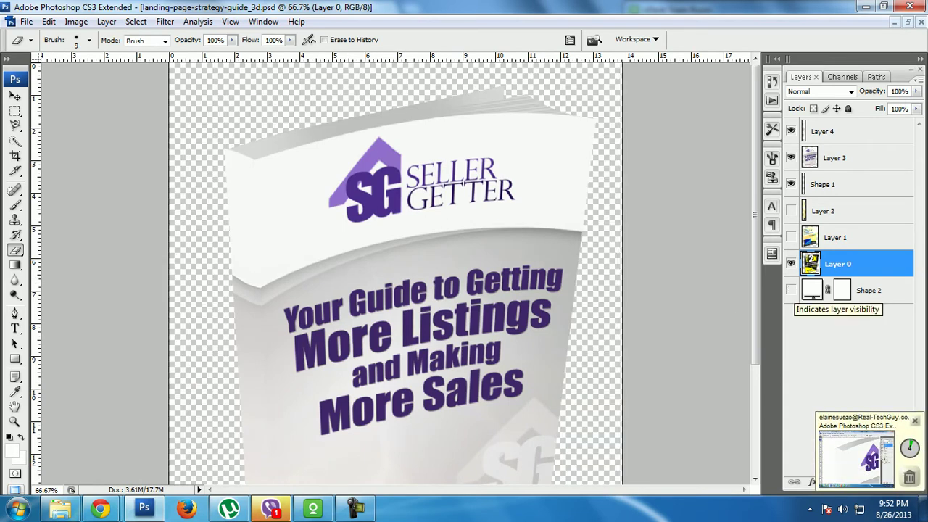
scroll(644, 320, down, 3)
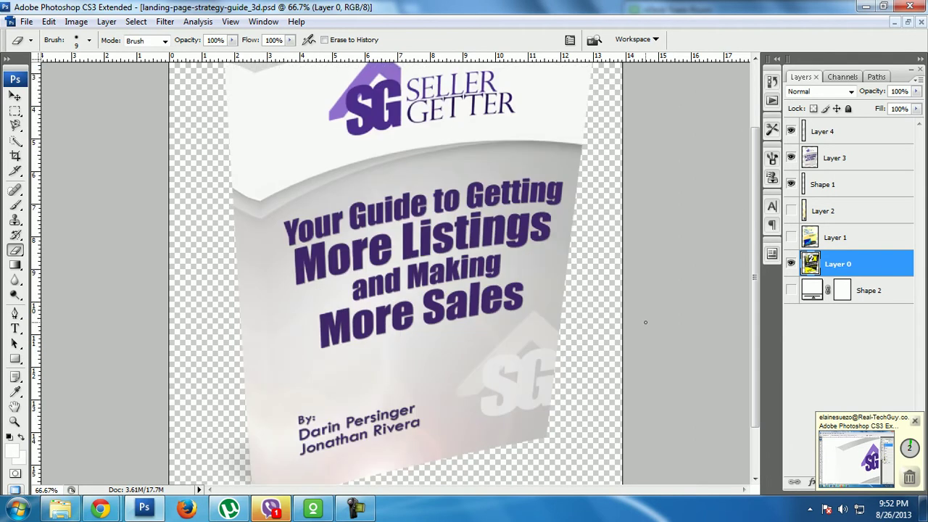
key(ctrl+shift+s)
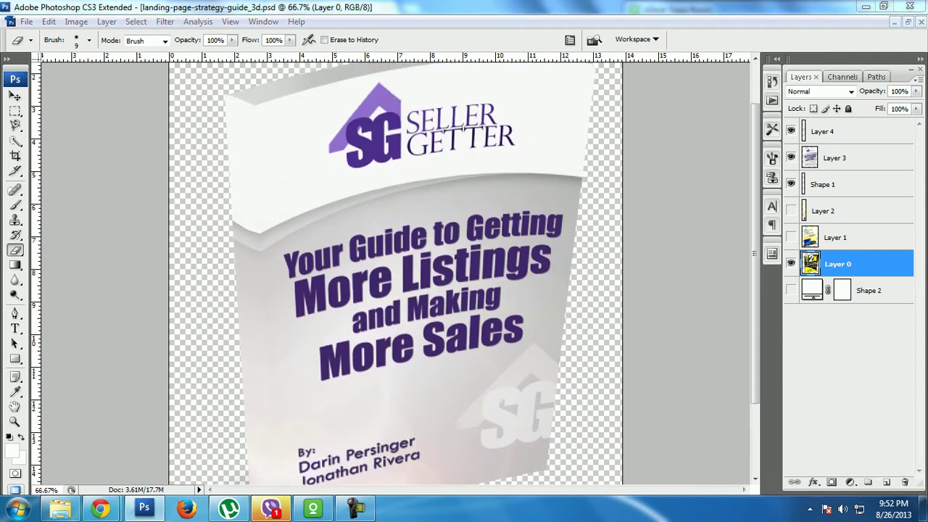
- Save the mockup as landing-SG-guide_3d.psd in the Seller Getter > Ecover folder
double_click(559, 254)
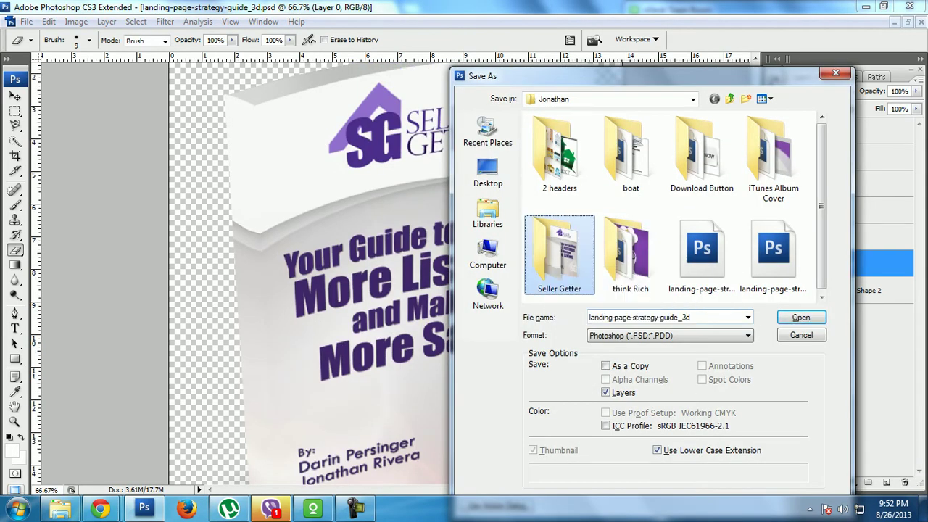
double_click(559, 153)
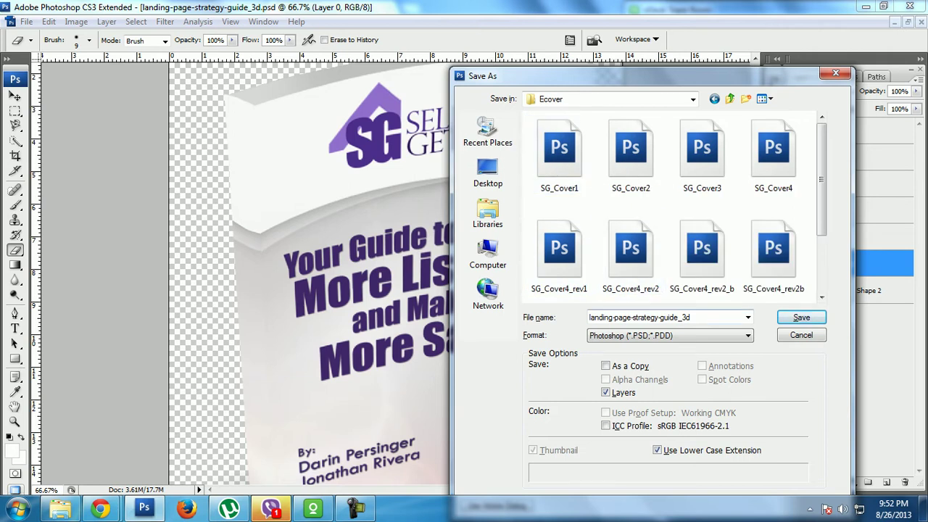
click(640, 317)
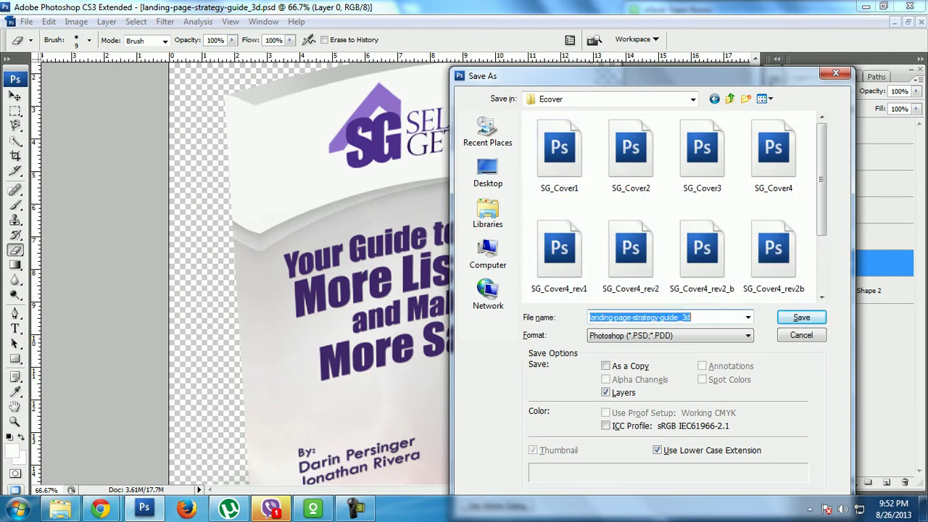
drag(657, 317, 617, 317)
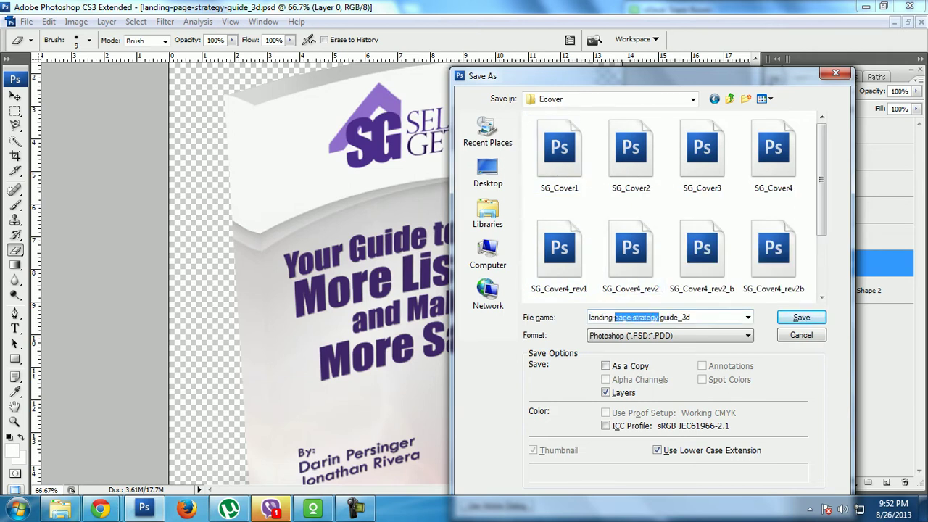
text(SG)
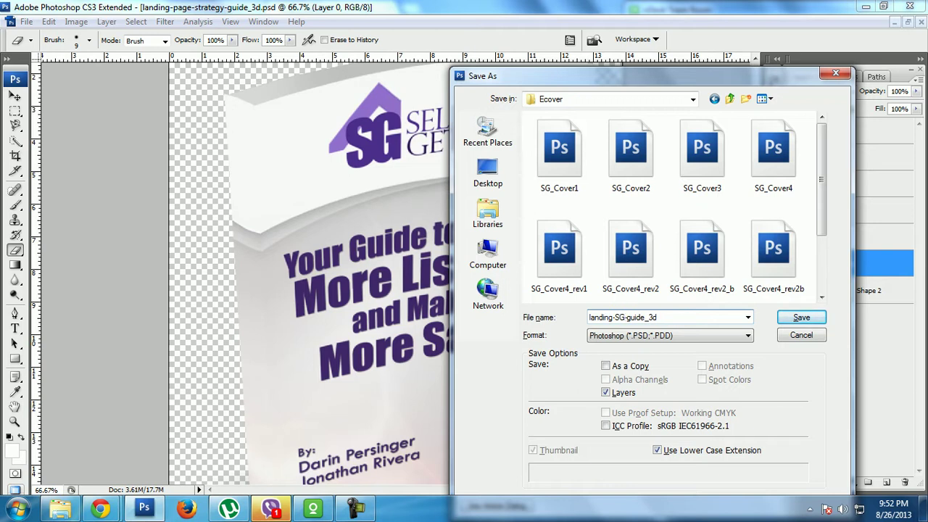
key(Return)
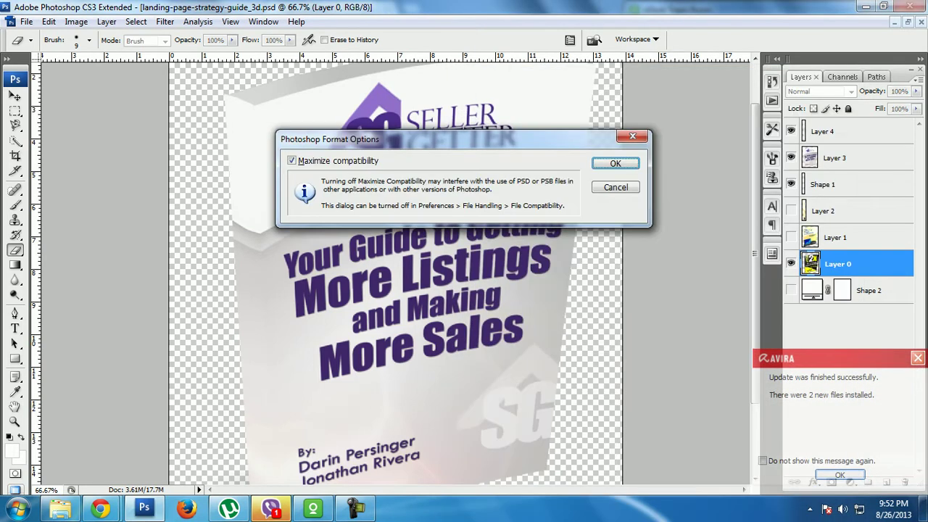
key(Return)
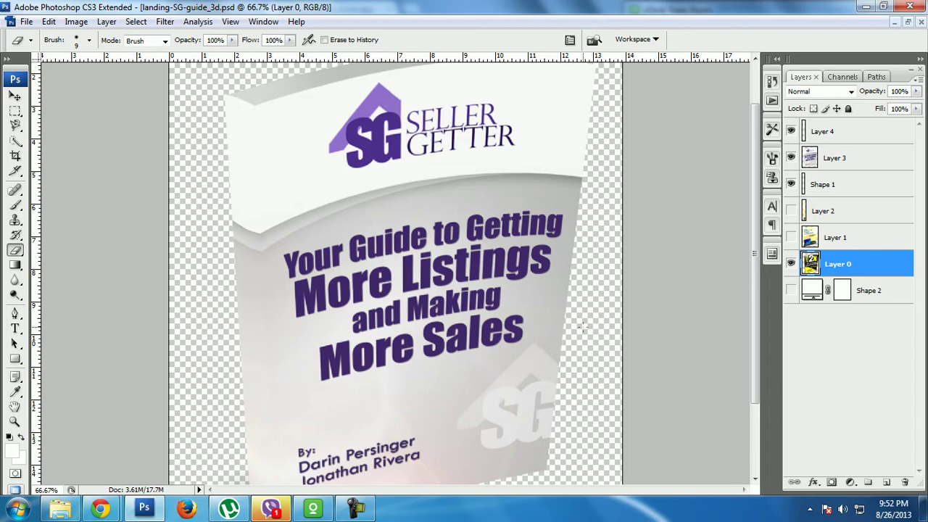
key(ctrl+shift+s)
- Choose JPEG as the format for the Save As copy of the mockup
click(667, 335)
click(632, 410)
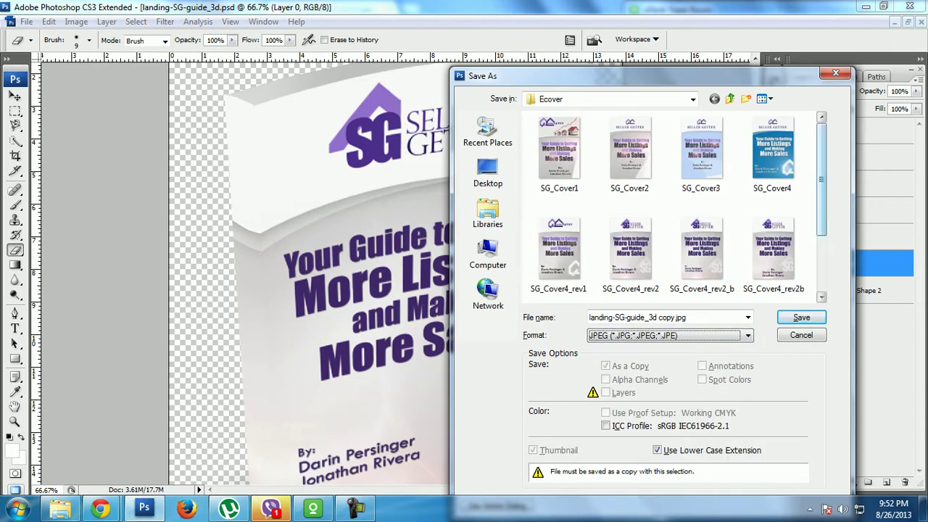
scroll(678, 207, down, 2)
scroll(678, 206, up, 2)
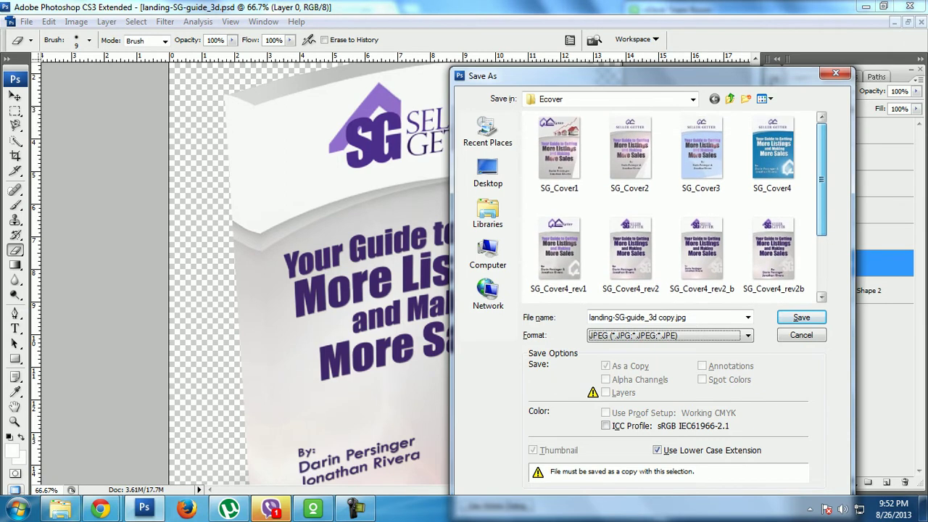
scroll(678, 206, down, 2)
- Name it landing-SG-guide_3d without ' copy' and save at maximum quality 12
key(shift+Tab)
key(End)
key(BackSpace)
key(BackSpace)
key(BackSpace)
key(BackSpace)
key(BackSpace)
key(BackSpace)
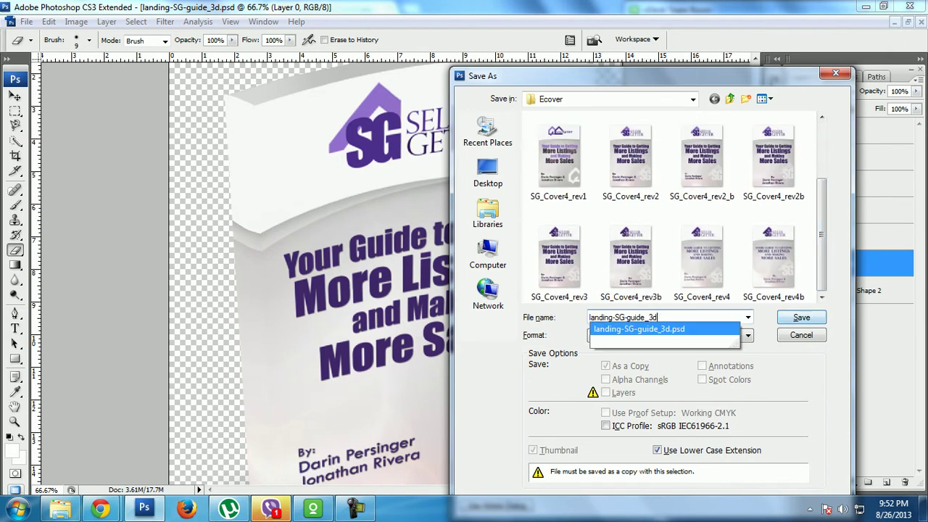
key(Escape)
key(Return)
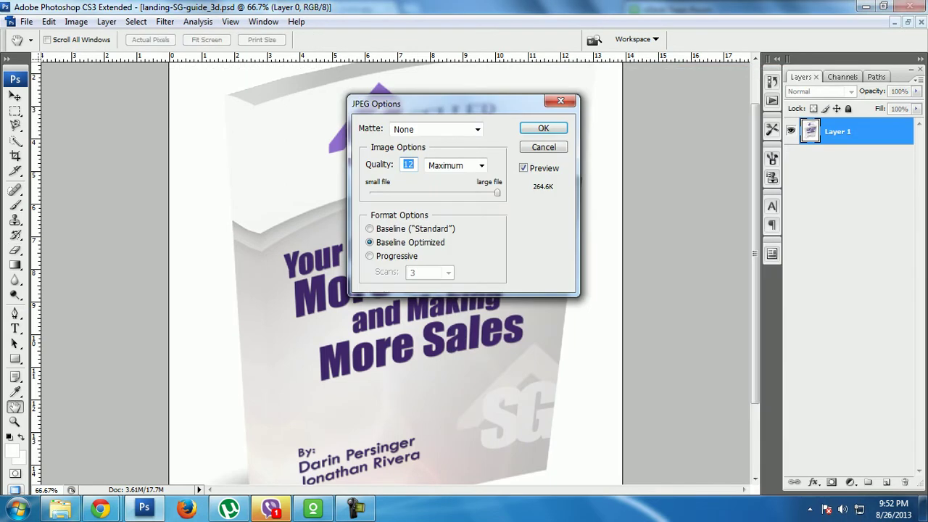
click(544, 127)
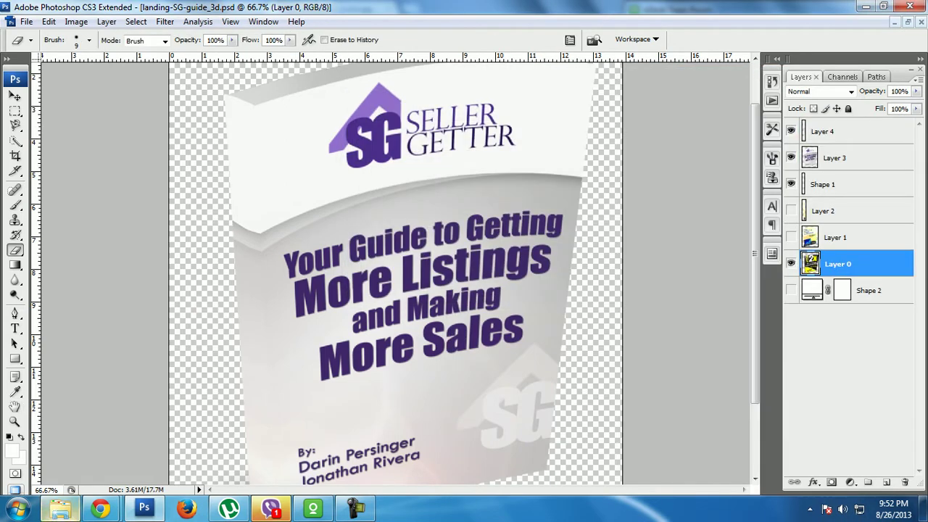
click(61, 509)
- Preview landing-SG-guide_3d from Seller Getter > Ecover in Photo Viewer, zoomed in, then return to Photoshop
double_click(569, 102)
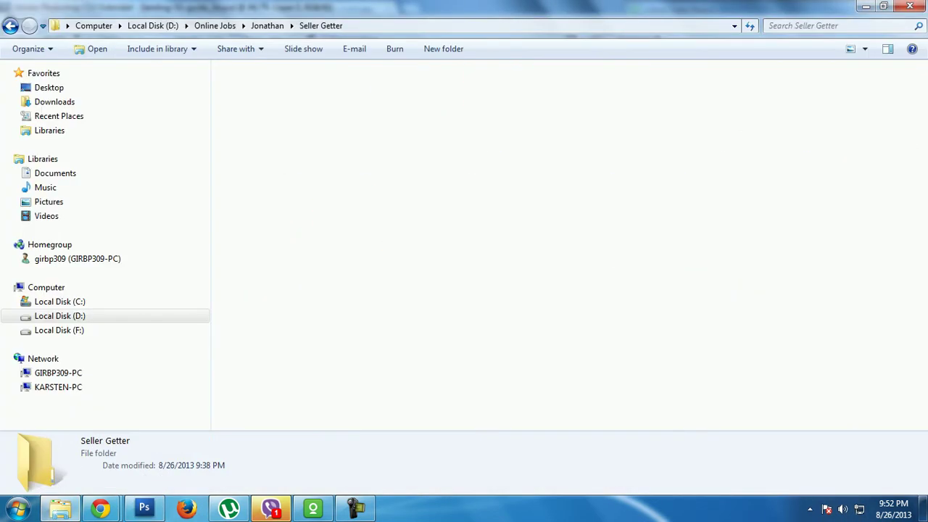
click(257, 101)
double_click(257, 102)
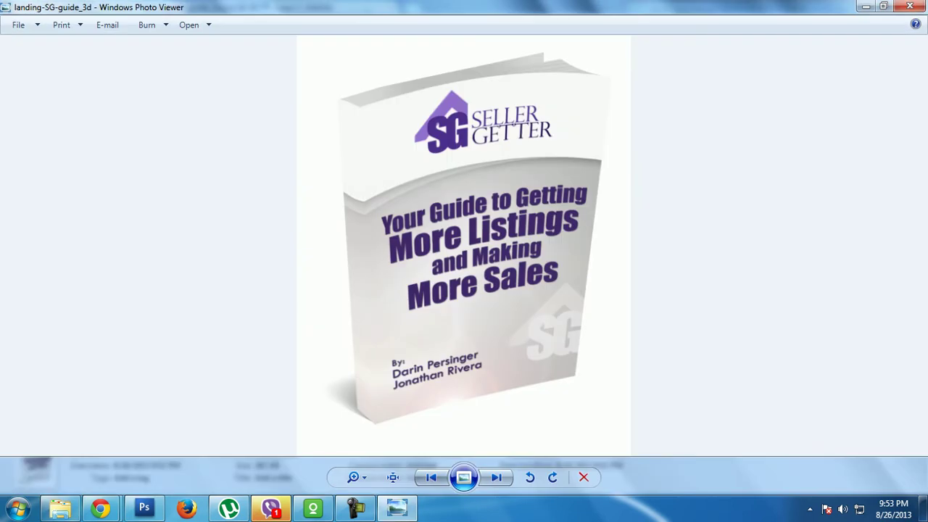
key(ctrl+plus)
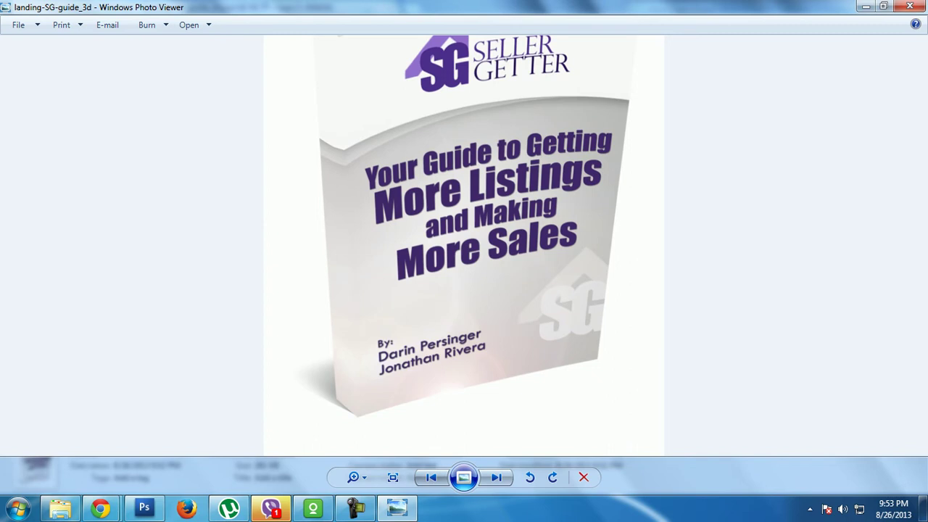
click(144, 508)
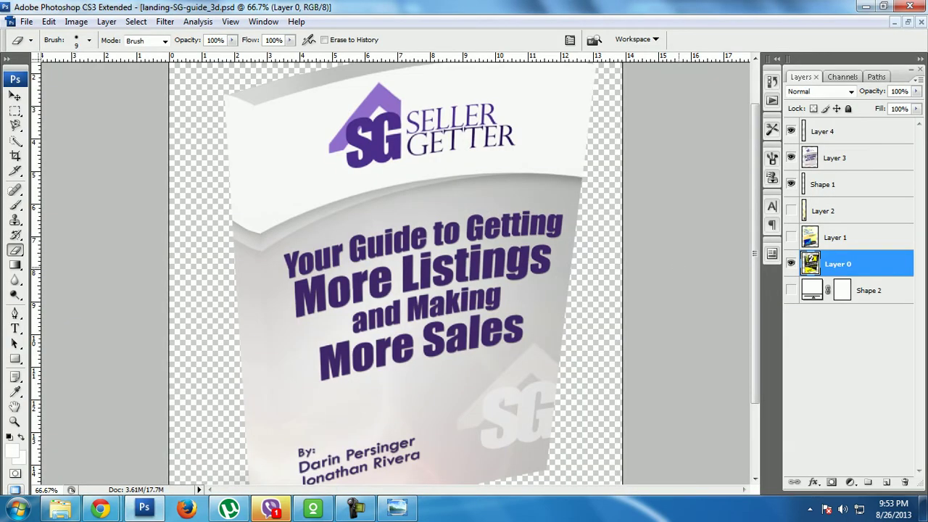
- Abandon a first Save As attempt and zoom the mockup in and out to check the book
key(ctrl+shift+s)
click(670, 335)
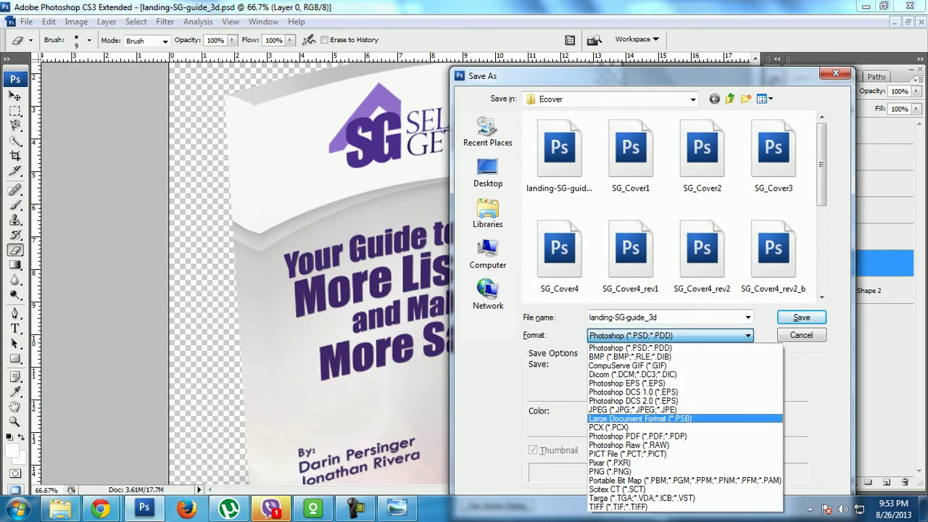
click(631, 349)
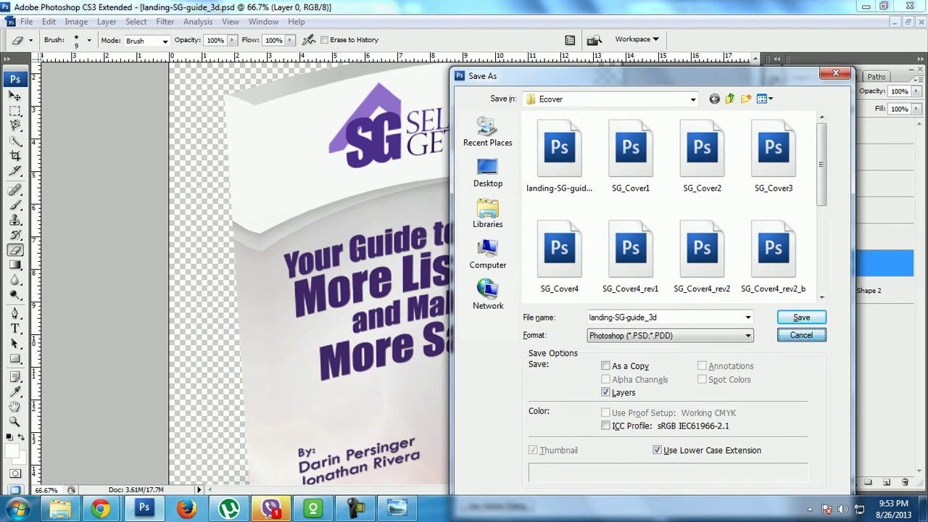
click(802, 335)
scroll(711, 310, down, 1)
key(ctrl+plus)
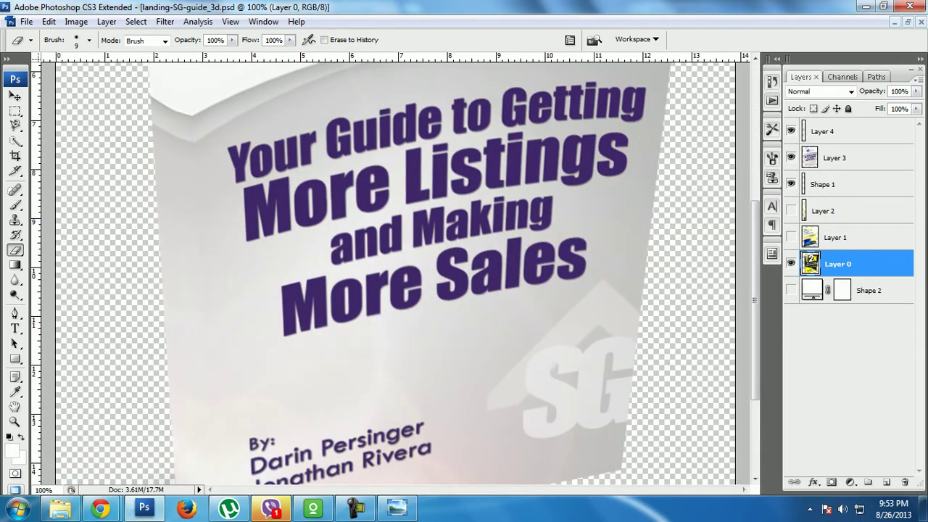
key(ctrl+minus)
key(ctrl+minus)
- Choose PNG as the format for a new Save As copy
key(ctrl+shift+s)
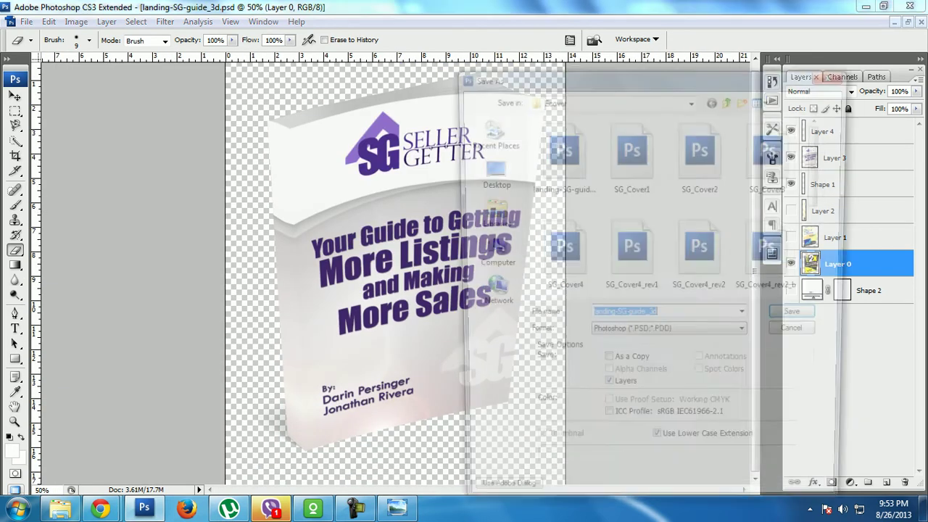
click(670, 335)
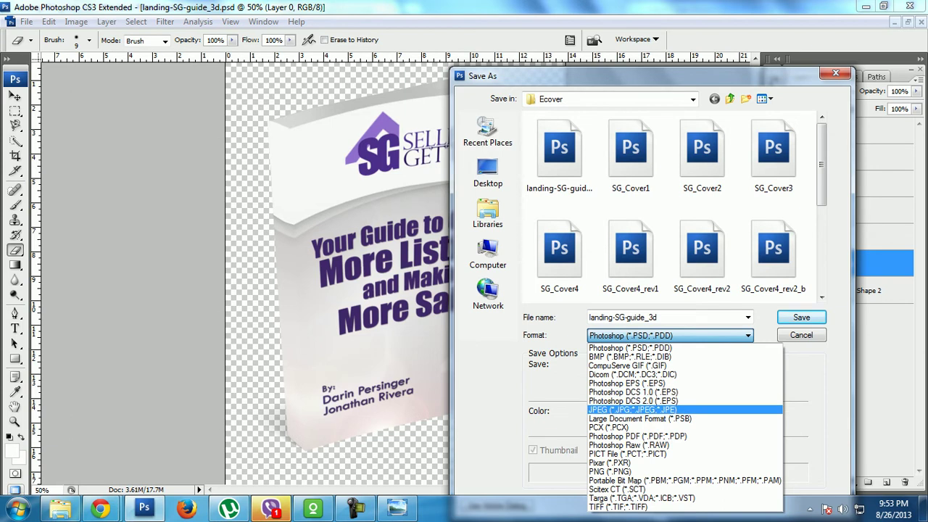
click(613, 472)
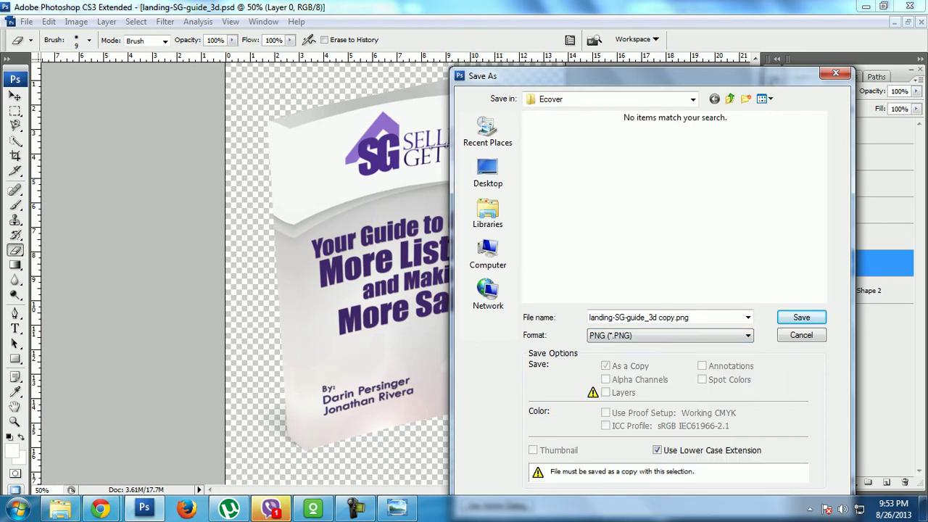
- Name the copy landing-SG-guide_3d_PNG and save it with Interlace None
click(638, 317)
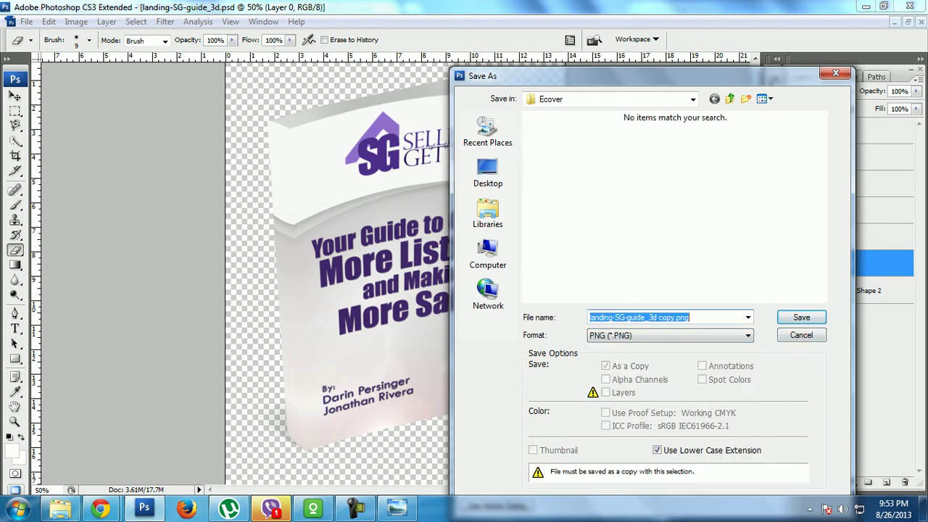
drag(690, 317, 659, 316)
text(_)
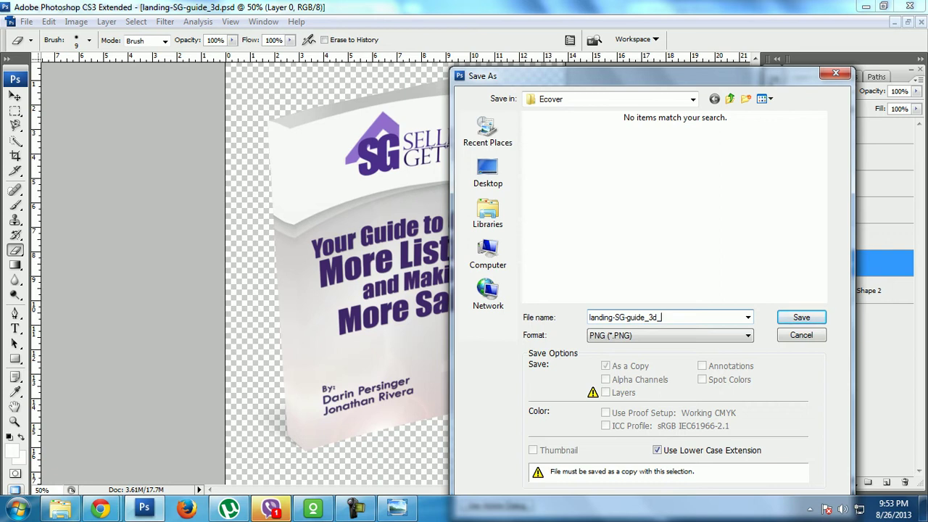
text(png)
key(BackSpace)
key(BackSpace)
key(BackSpace)
text(PNG)
key(Return)
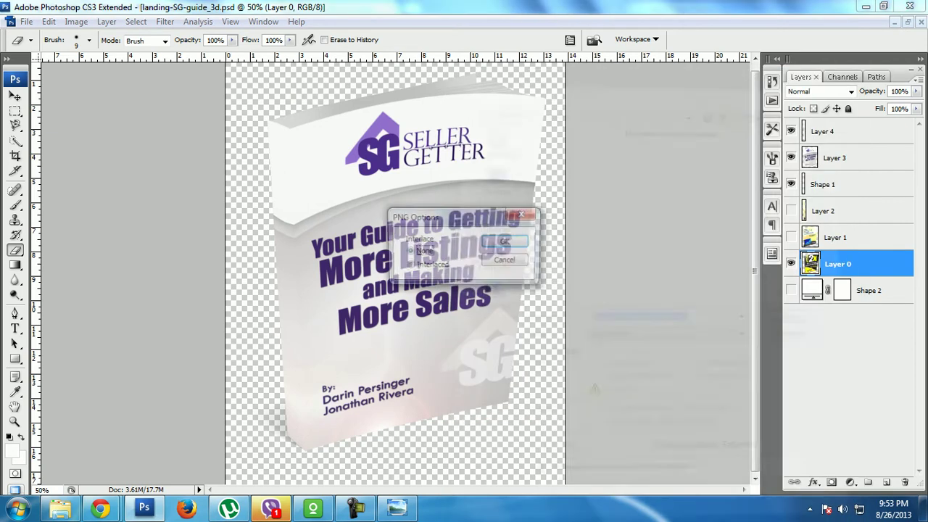
key(Return)
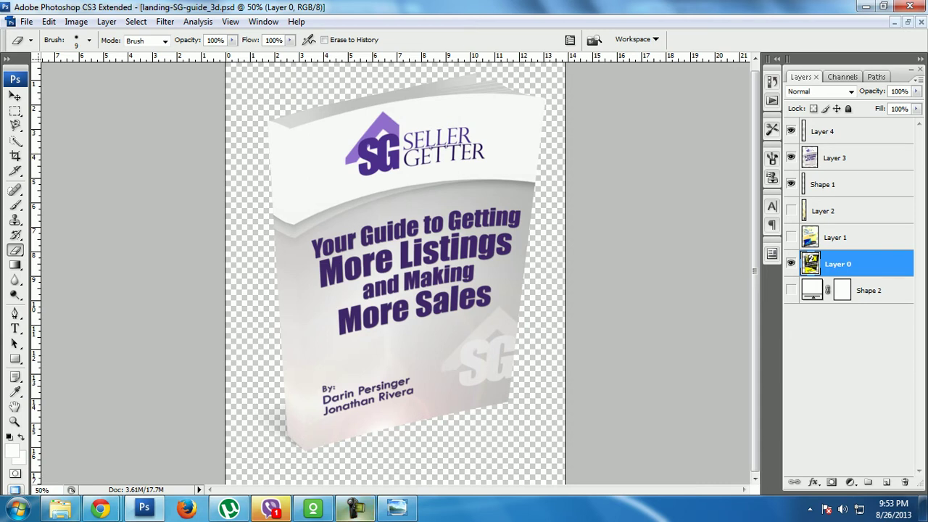
click(355, 508)
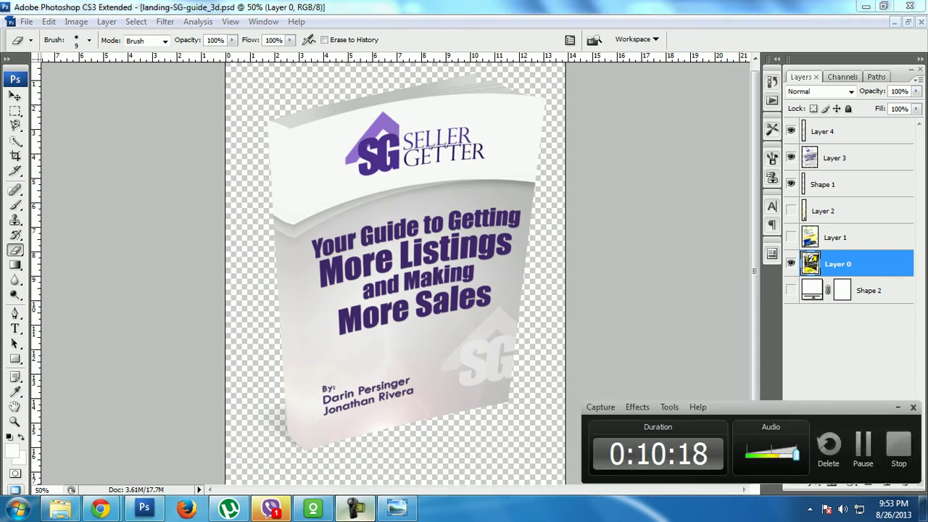